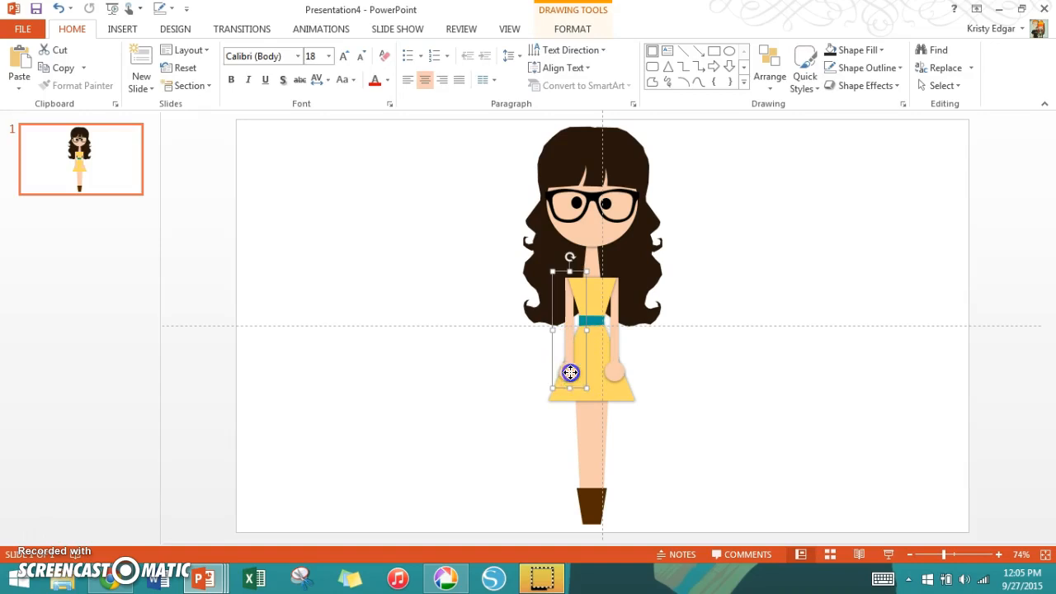
# - Pull the character apart by moving the hand, arms, skirt, bodice, glasses and legs away from the body
pyautogui.moveTo(569, 377); pyautogui.dragTo(511, 360)
pyautogui.moveTo(561, 330); pyautogui.dragTo(446, 314)
pyautogui.moveTo(592, 358); pyautogui.dragTo(500, 455)
pyautogui.moveTo(593, 298); pyautogui.dragTo(461, 215)
pyautogui.click(550, 289)
pyautogui.moveTo(556, 264)
pyautogui.mouseDown()
pyautogui.moveTo(651, 278)
pyautogui.moveTo(662, 337)
pyautogui.moveTo(558, 266)
pyautogui.mouseUp()
pyautogui.moveTo(592, 197); pyautogui.dragTo(448, 136)
pyautogui.moveTo(592, 420); pyautogui.dragTo(724, 396)
pyautogui.moveTo(622, 367); pyautogui.dragTo(723, 314)
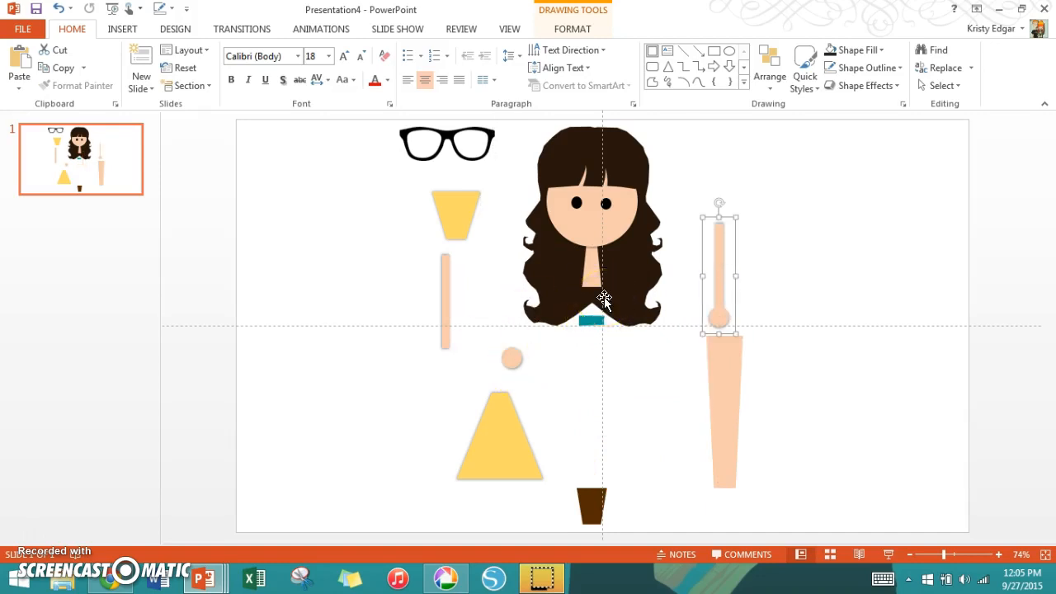
# - Draw a trapezoid in the empty area to the right of the character and slightly widen its top edge
pyautogui.click(745, 83)
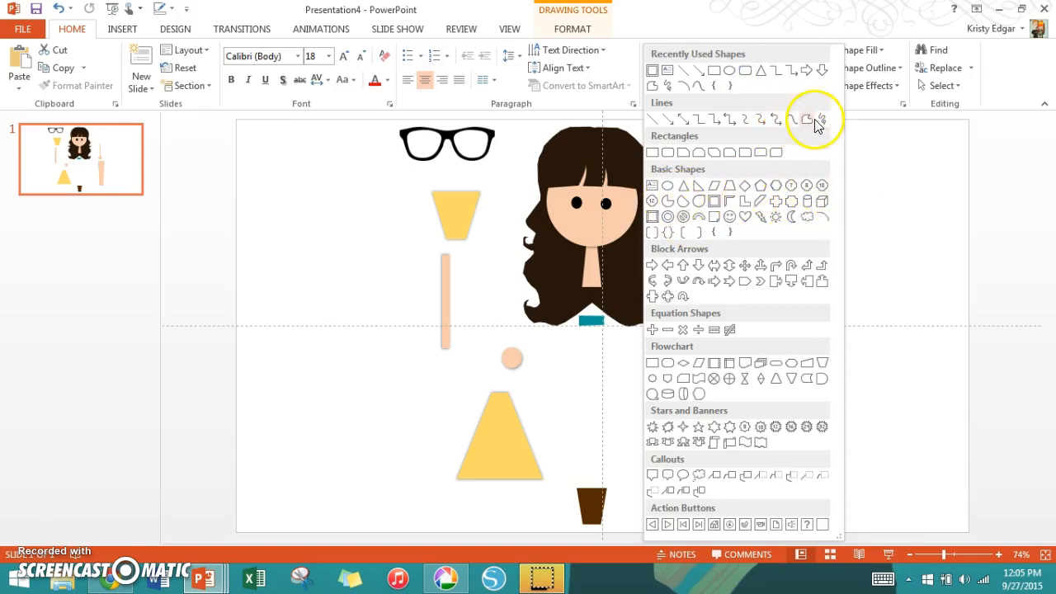
pyautogui.click(730, 188)
pyautogui.moveTo(761, 160); pyautogui.dragTo(912, 286)
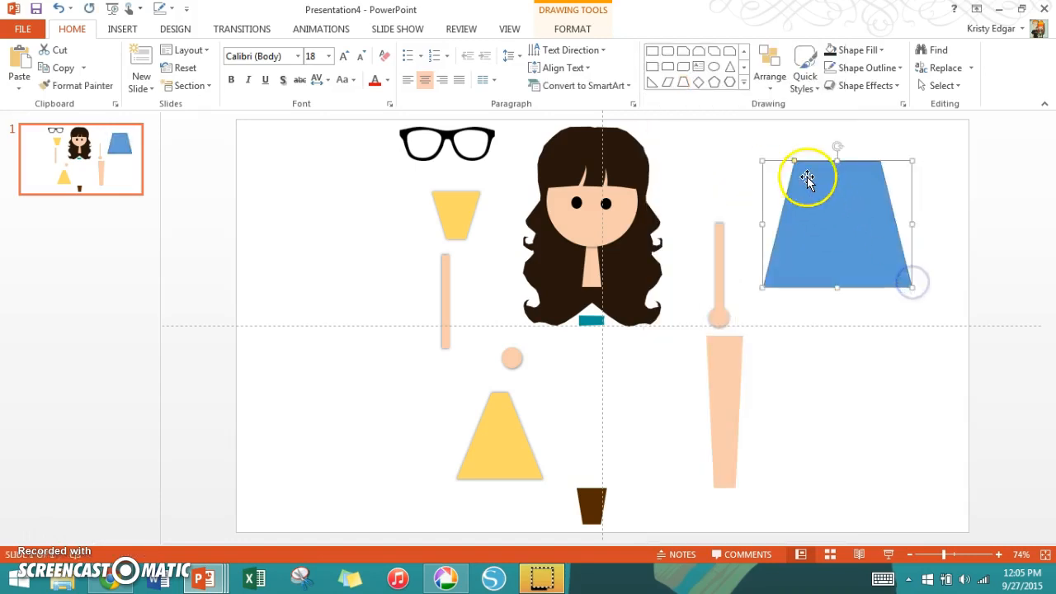
pyautogui.moveTo(796, 164); pyautogui.dragTo(790, 190)
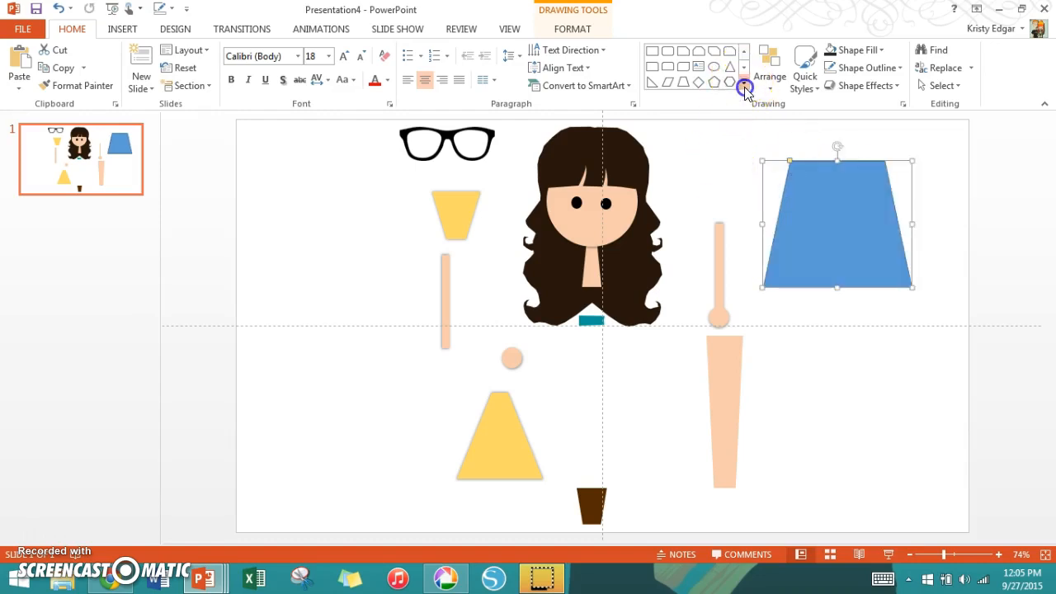
# - Draw a closed, straight-sided freeform shape with two upward spikes to the left of the character
pyautogui.click(744, 87)
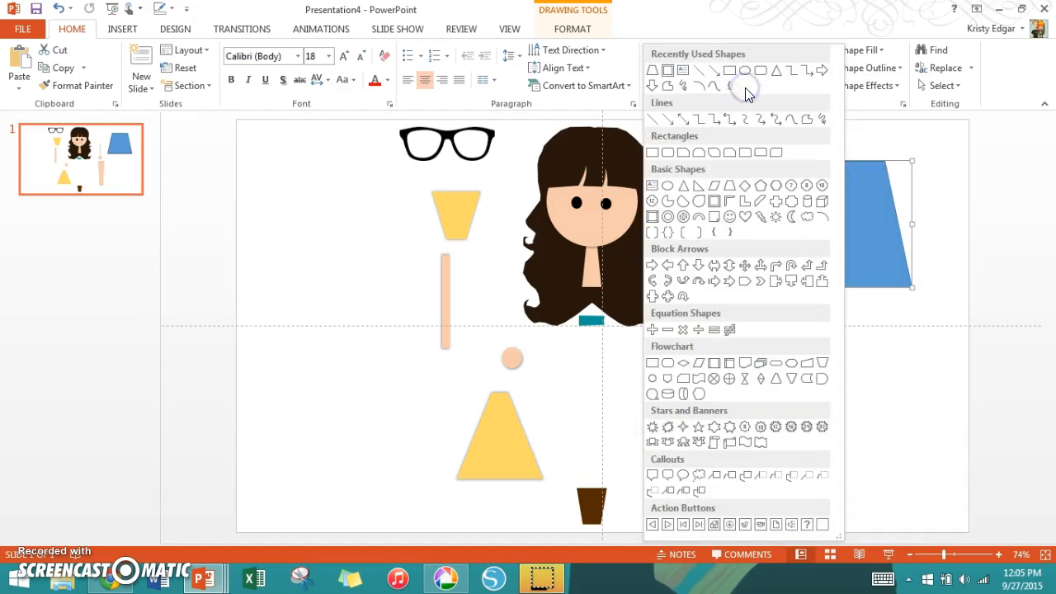
pyautogui.click(808, 121)
pyautogui.click(311, 231)
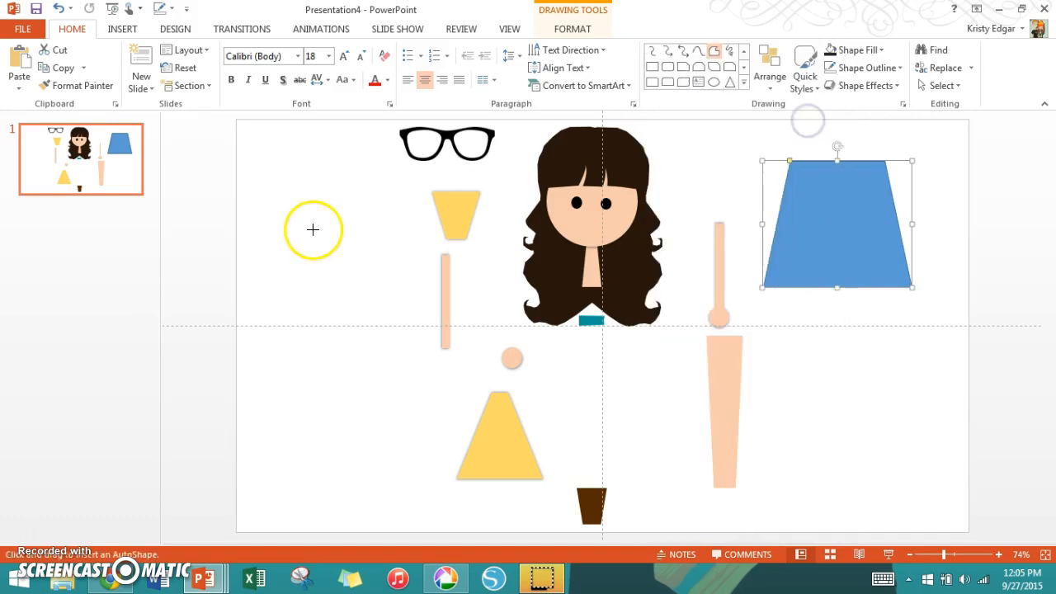
pyautogui.click(287, 370)
pyautogui.click(367, 360)
pyautogui.click(333, 293)
pyautogui.click(385, 268)
pyautogui.click(384, 183)
pyautogui.click(331, 238)
pyautogui.click(330, 169)
pyautogui.click(311, 227)
pyautogui.click(311, 226)
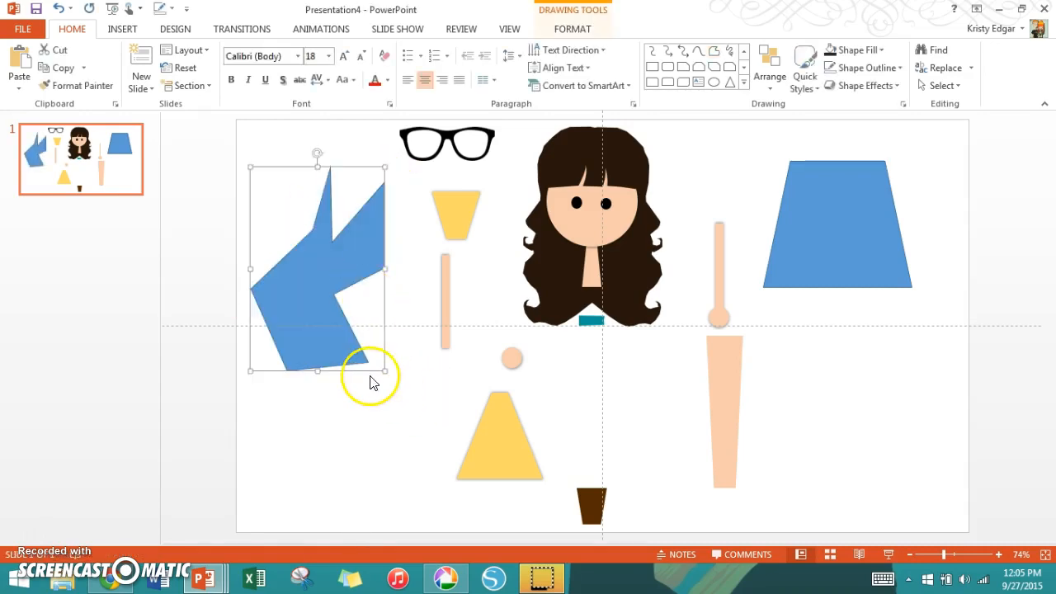
# - Edit the spiky freeform's points: move its left corner inward, pull out a third spike at upper left, and push the right notch outward
pyautogui.rightClick(329, 256)
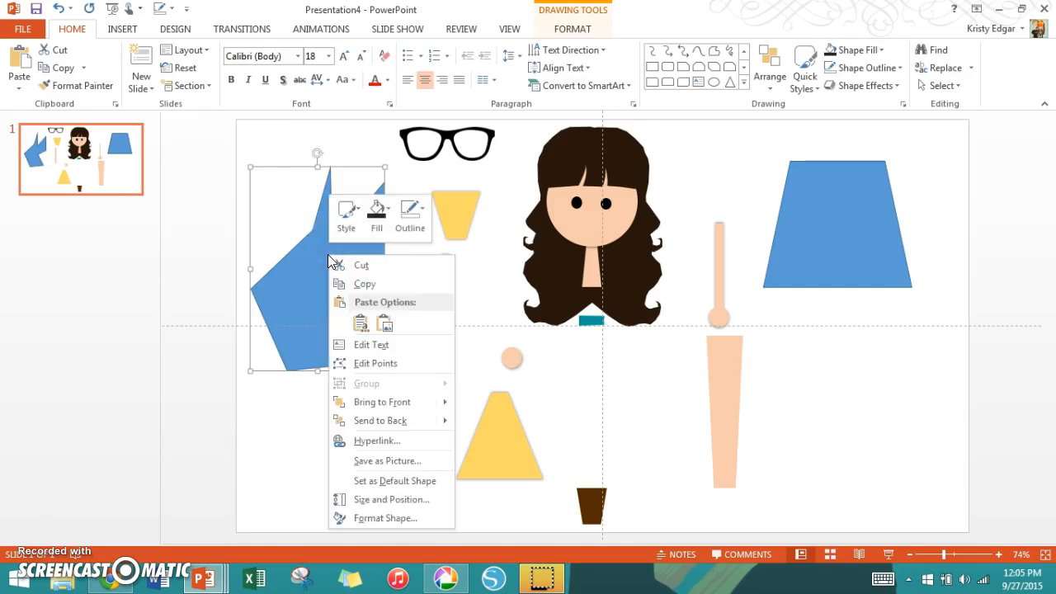
pyautogui.click(402, 363)
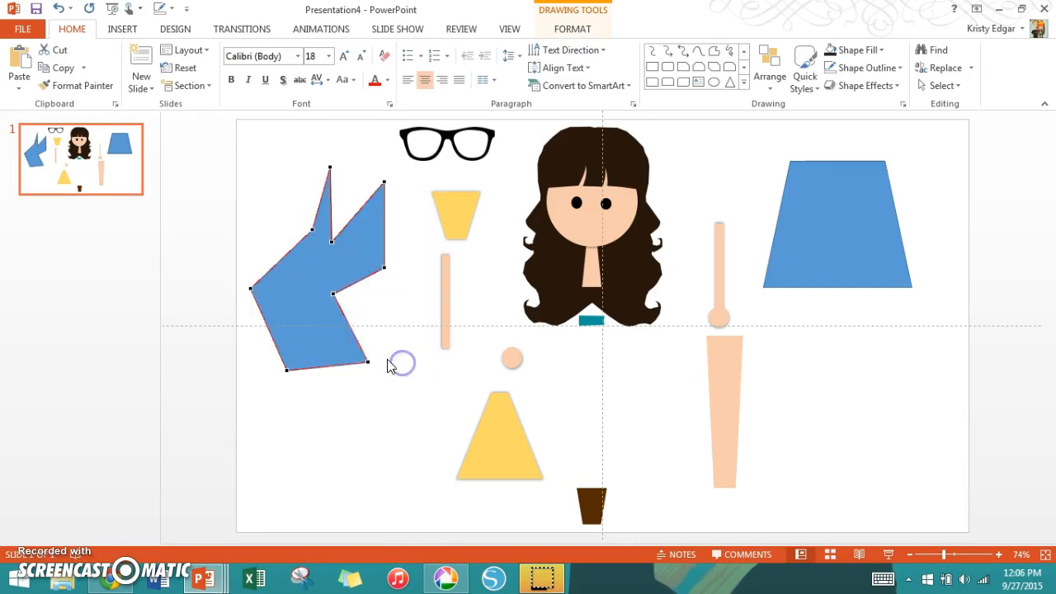
pyautogui.moveTo(251, 287); pyautogui.dragTo(297, 303)
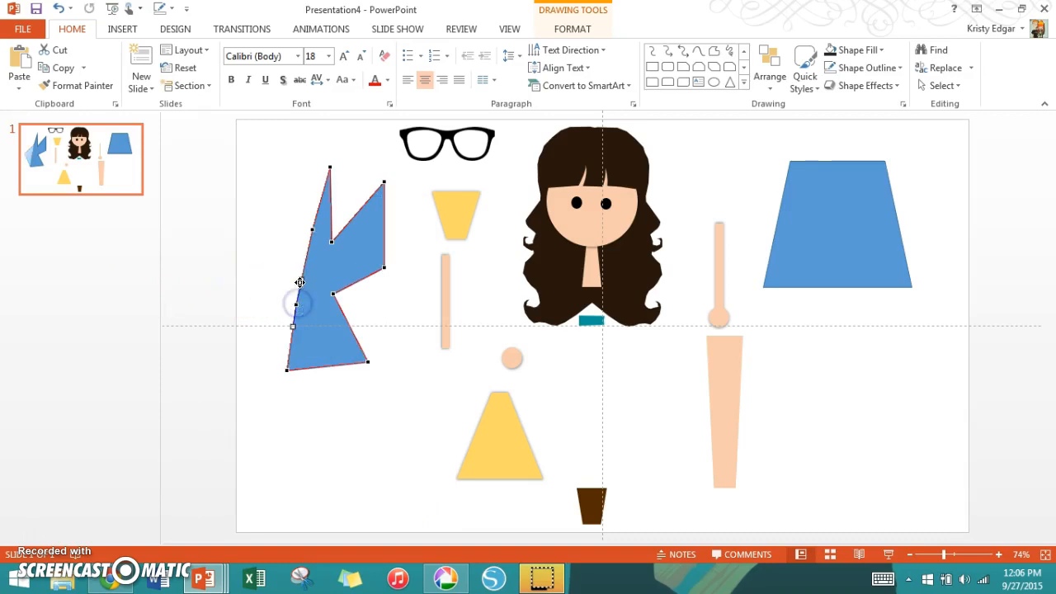
pyautogui.moveTo(269, 218); pyautogui.dragTo(265, 190)
pyautogui.moveTo(335, 293); pyautogui.dragTo(412, 317)
pyautogui.click(371, 427)
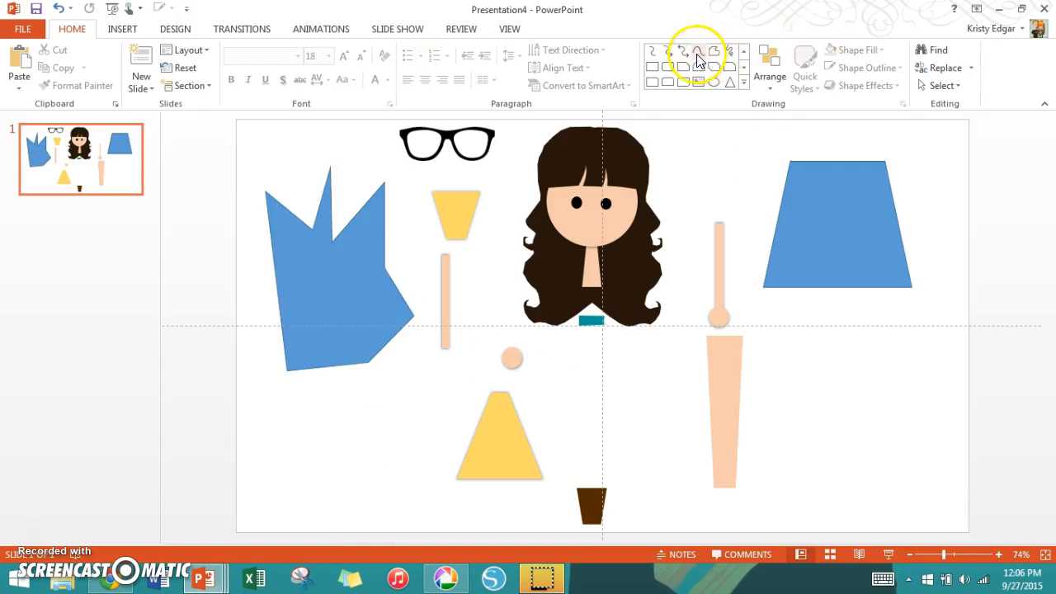
# - Draw a closed, smoothly curved shape with the Curve tool below the spiky freeform
pyautogui.click(744, 82)
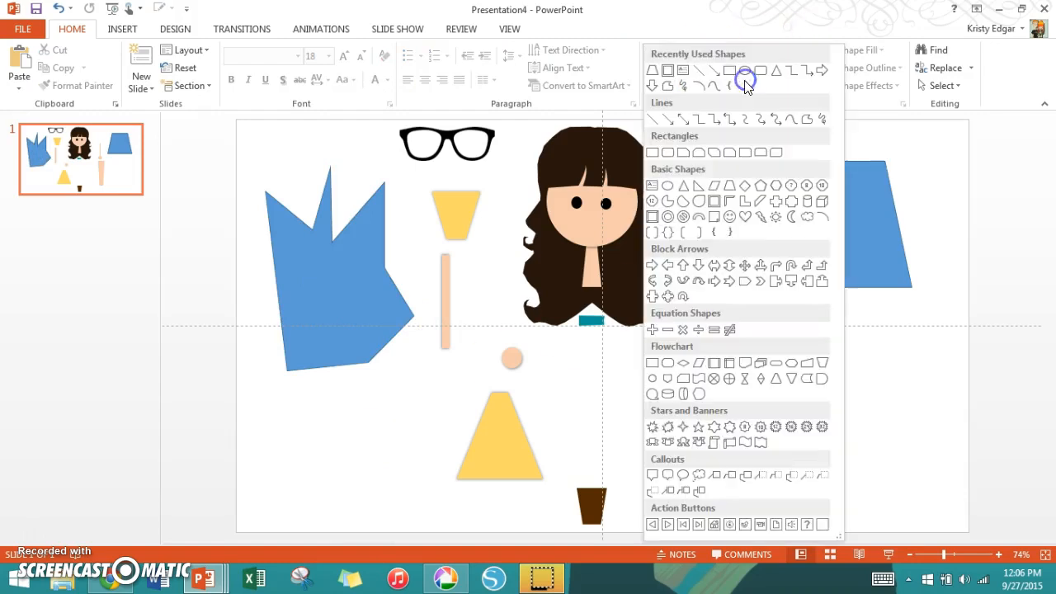
pyautogui.click(793, 119)
pyautogui.click(299, 460)
pyautogui.click(466, 437)
pyautogui.click(322, 351)
pyautogui.click(220, 434)
pyautogui.click(343, 421)
pyautogui.click(231, 476)
pyautogui.click(302, 460)
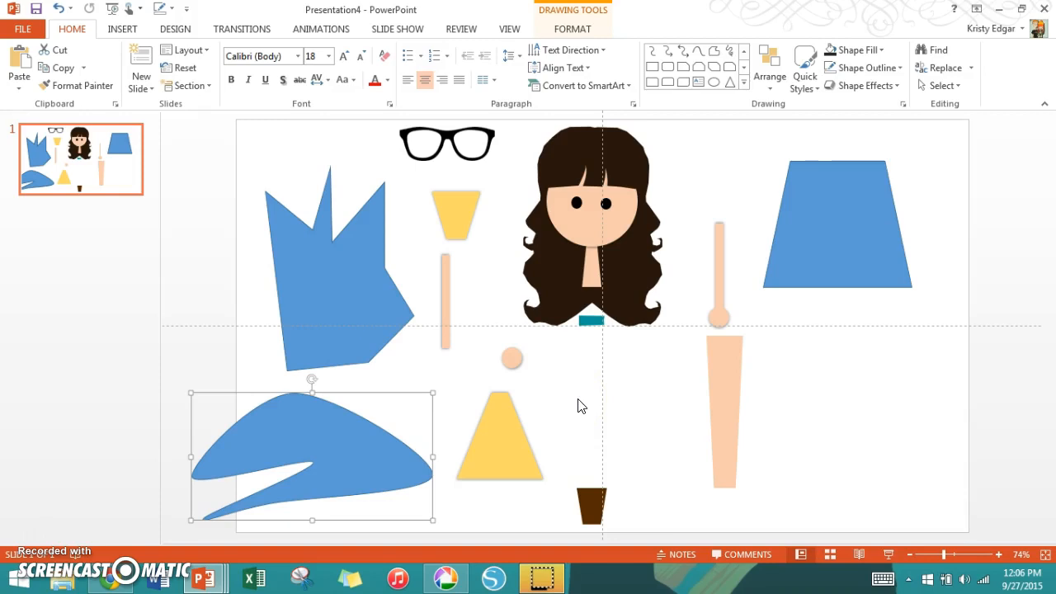
# - Nudge the glasses on the slide, and in Chrome copy the Sunglasses Clipart Black And White image from the glasses clipart results
pyautogui.moveTo(442, 142)
pyautogui.mouseDown()
pyautogui.moveTo(371, 148)
pyautogui.moveTo(449, 150)
pyautogui.mouseUp()
pyautogui.click(116, 582)
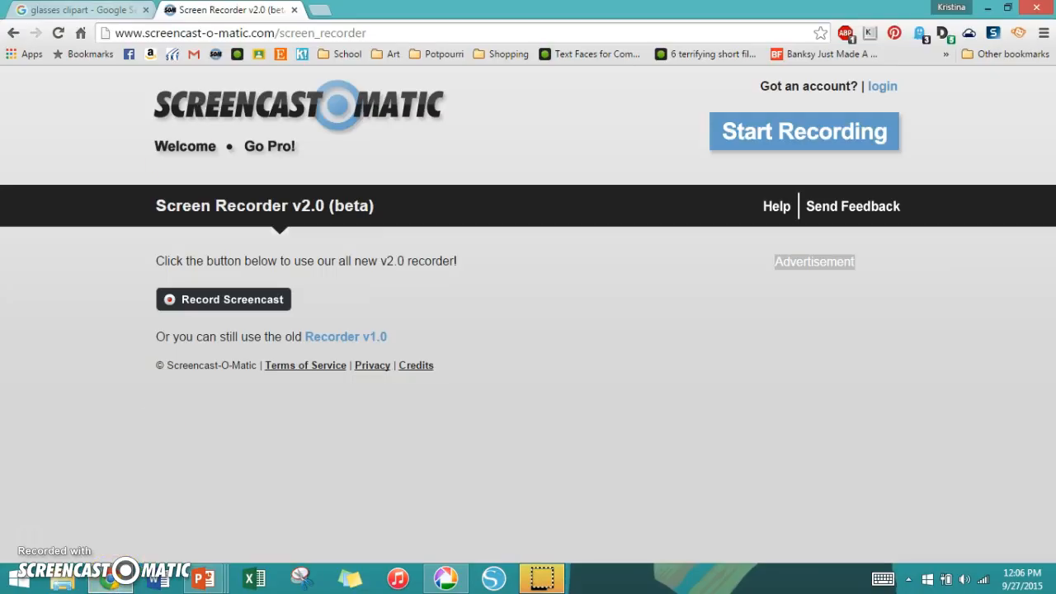
pyautogui.click(108, 10)
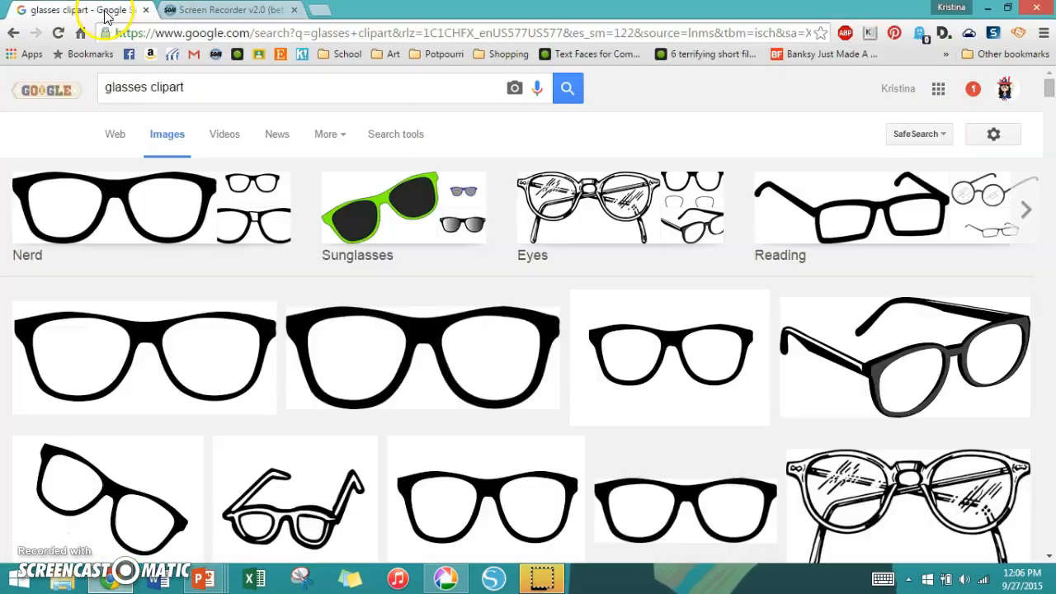
pyautogui.click(458, 368)
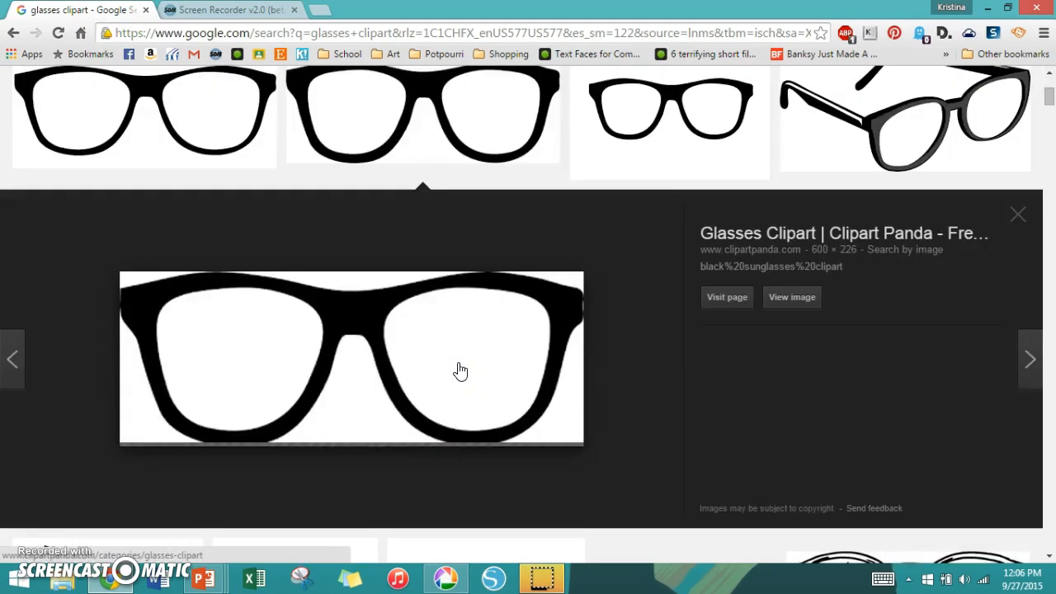
pyautogui.click(464, 384)
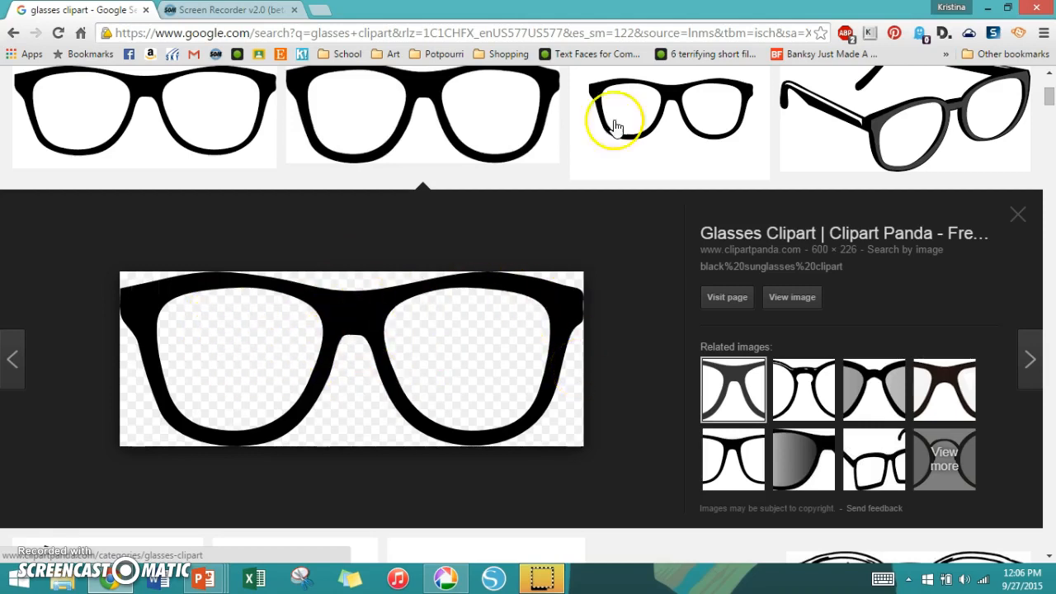
pyautogui.click(677, 125)
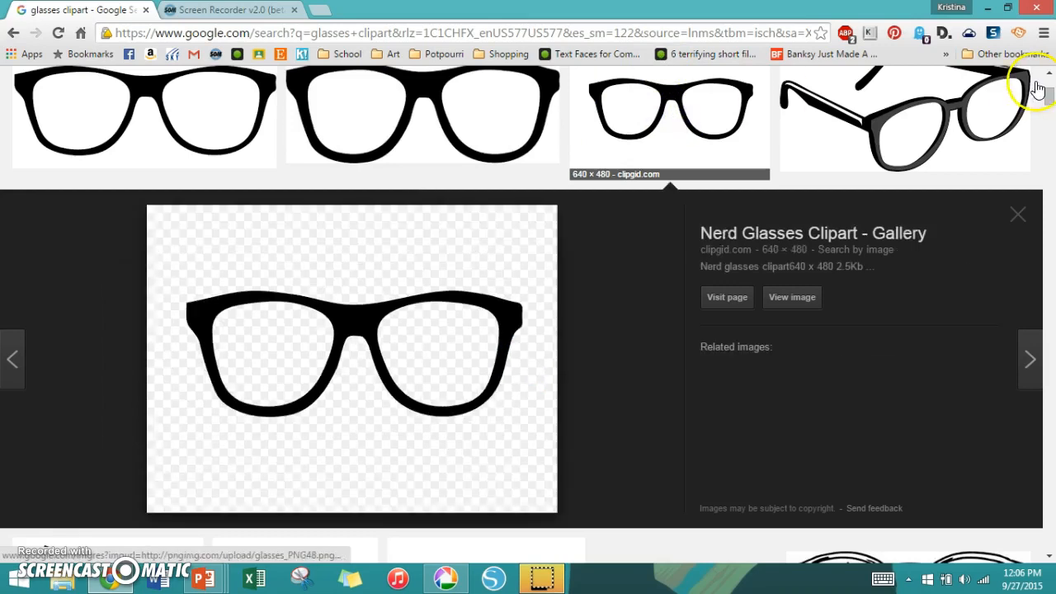
pyautogui.click(128, 111)
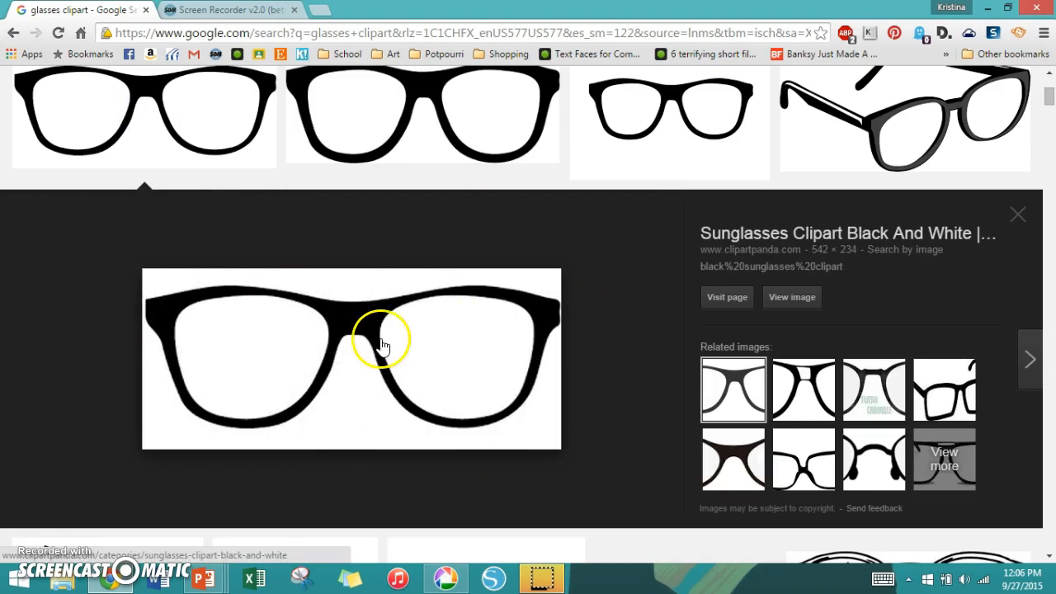
pyautogui.click(419, 170)
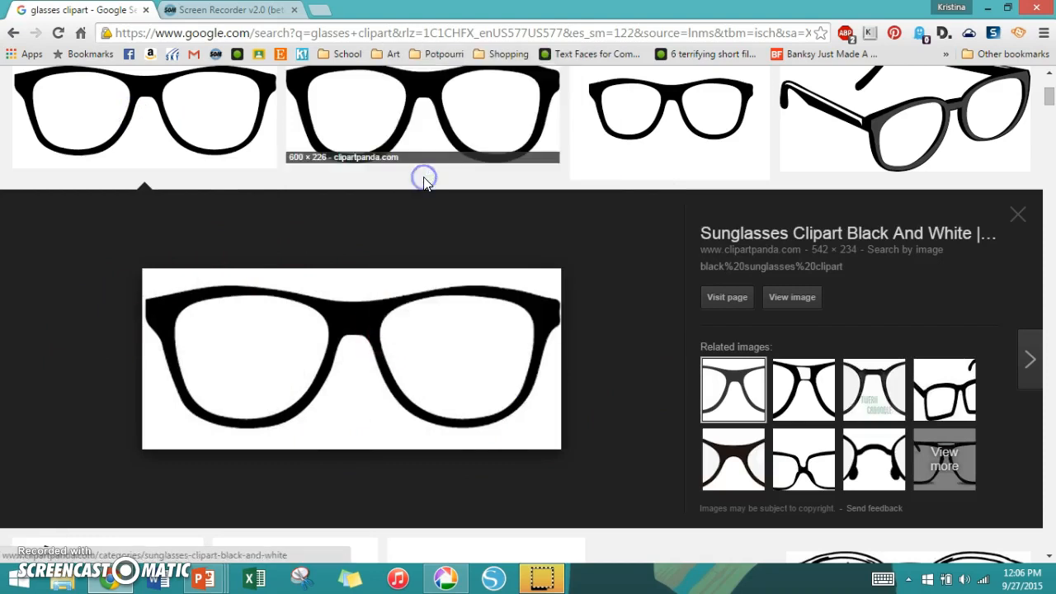
pyautogui.rightClick(335, 360)
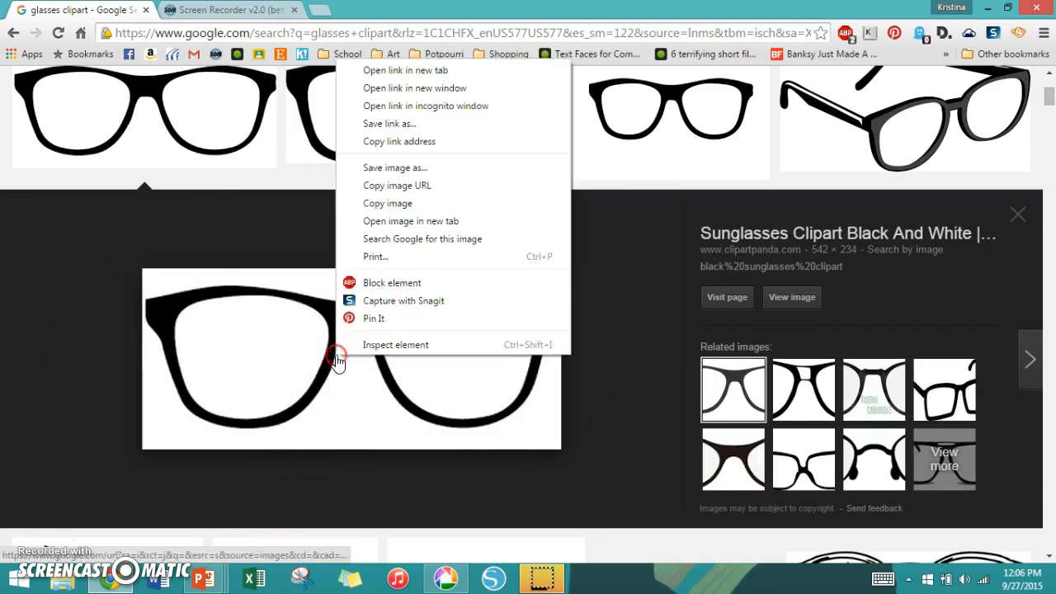
pyautogui.click(404, 207)
# - Switch to Presentation4 in PowerPoint, paste the copied glasses as a picture, try it over the face and delete it
pyautogui.moveTo(204, 579)
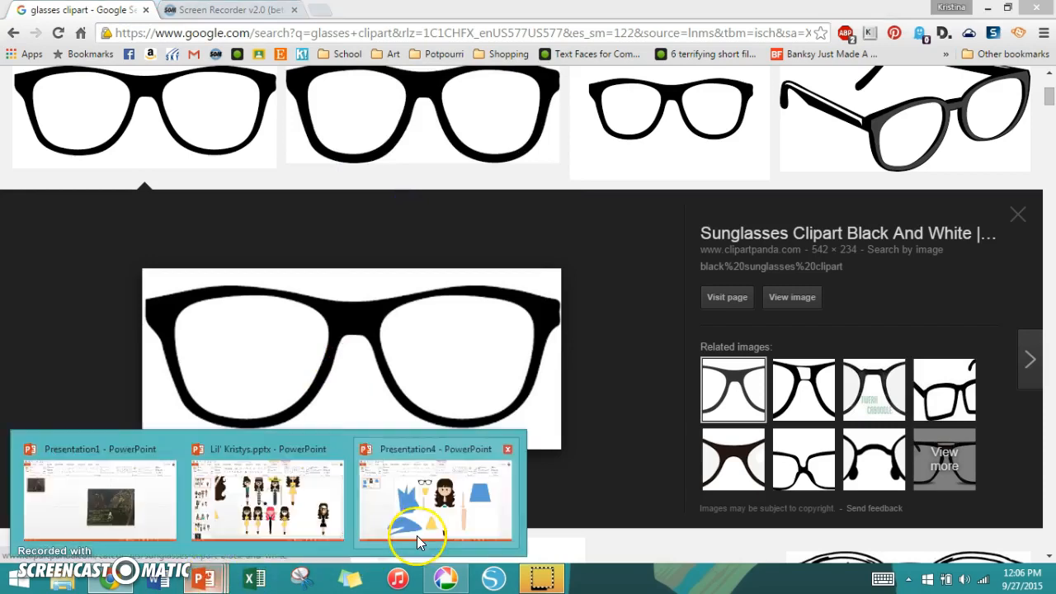
pyautogui.click(417, 535)
pyautogui.hotkey('ctrl', 'v')
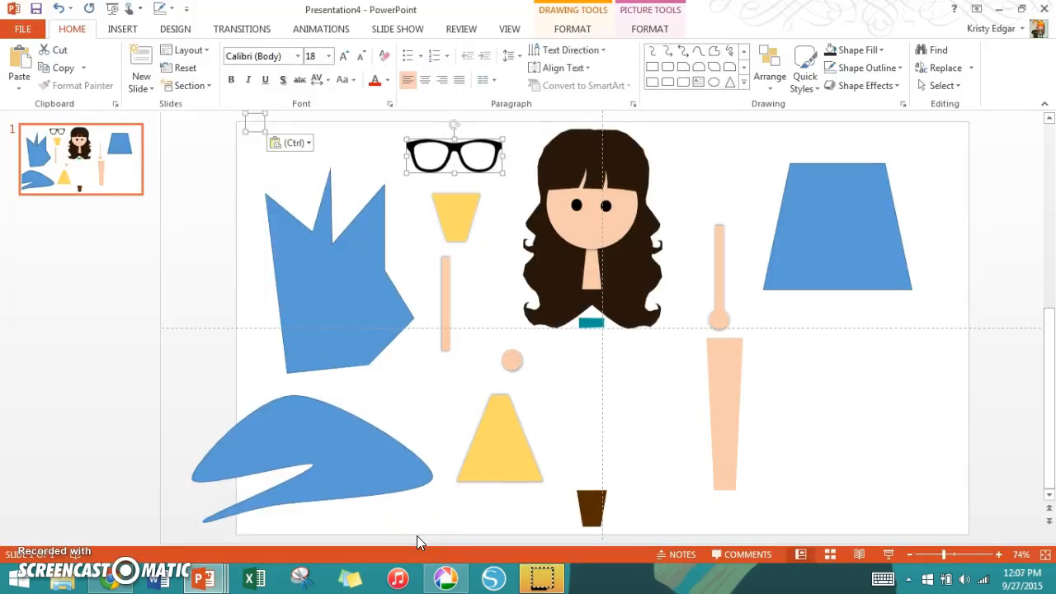
pyautogui.click(289, 145)
pyautogui.click(328, 183)
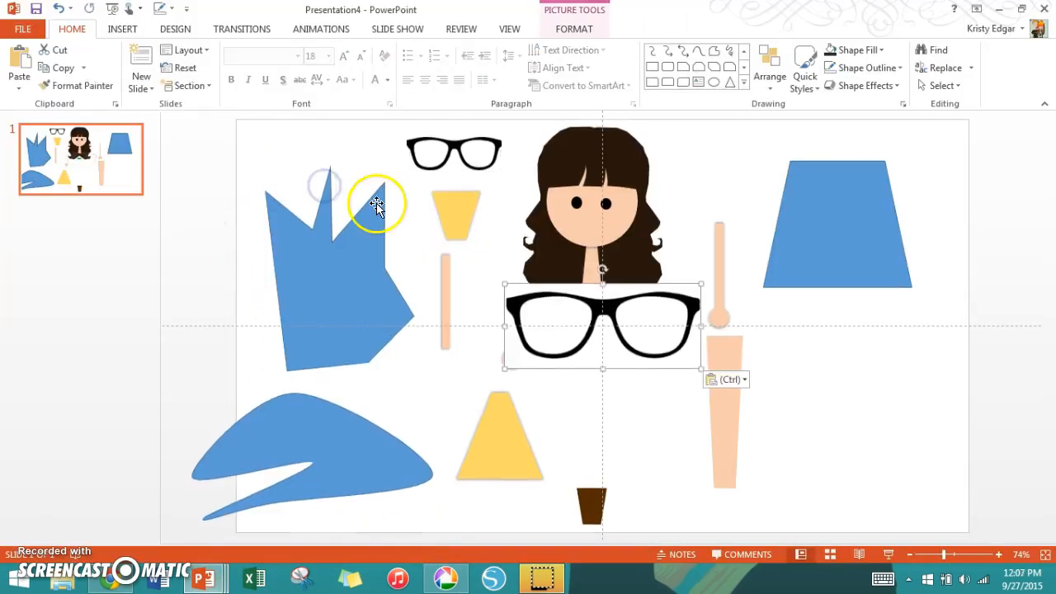
pyautogui.moveTo(579, 313); pyautogui.dragTo(571, 219)
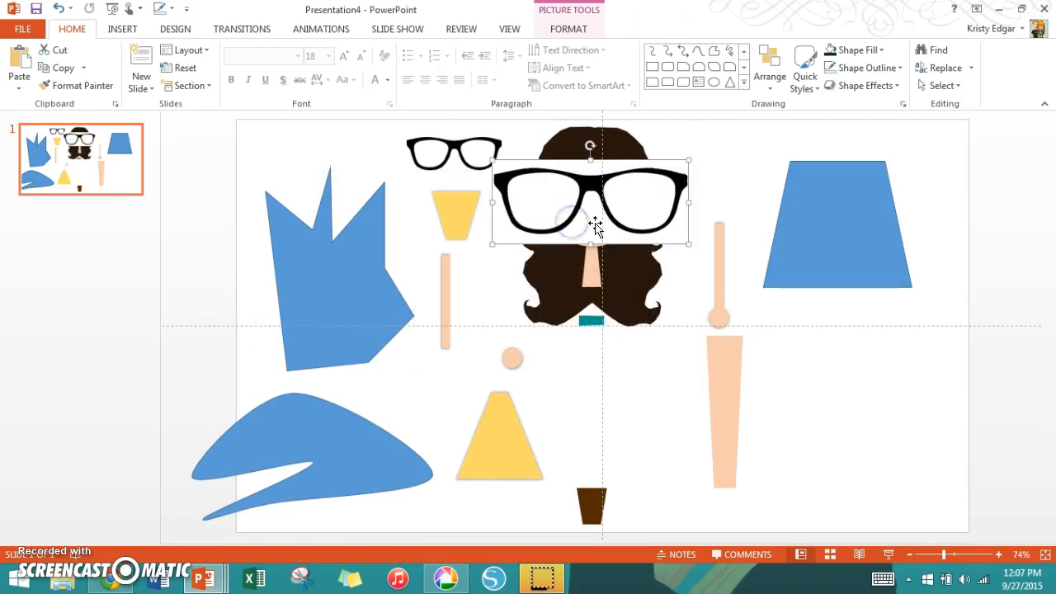
pyautogui.press('Delete')
pyautogui.click(246, 532)
# - Switch to Chrome, filter the glasses clipart image results by the Transparent color option and look through them
pyautogui.click(116, 581)
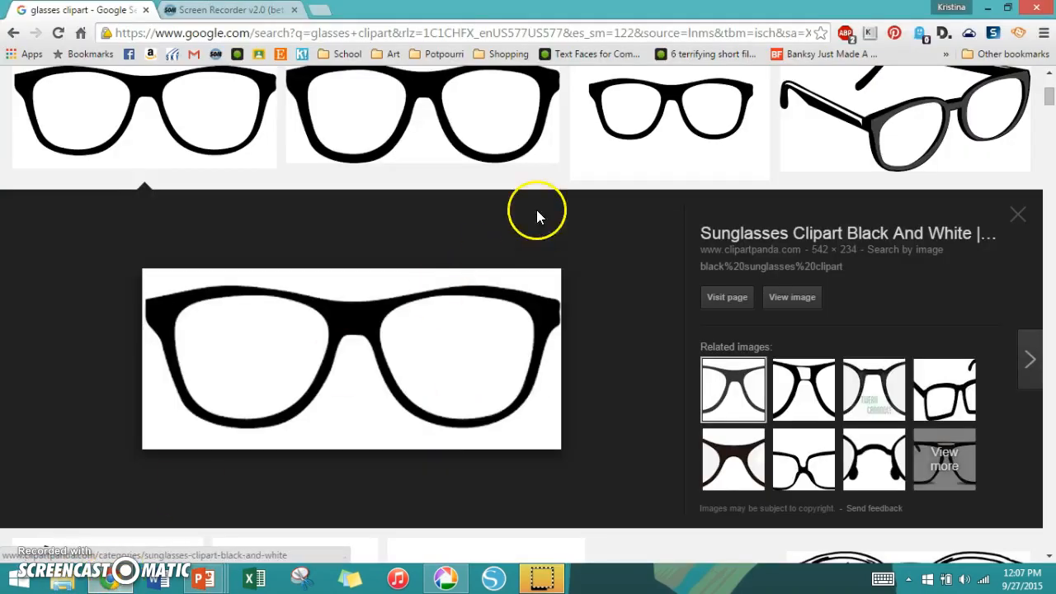
pyautogui.scroll(3, 536, 218)
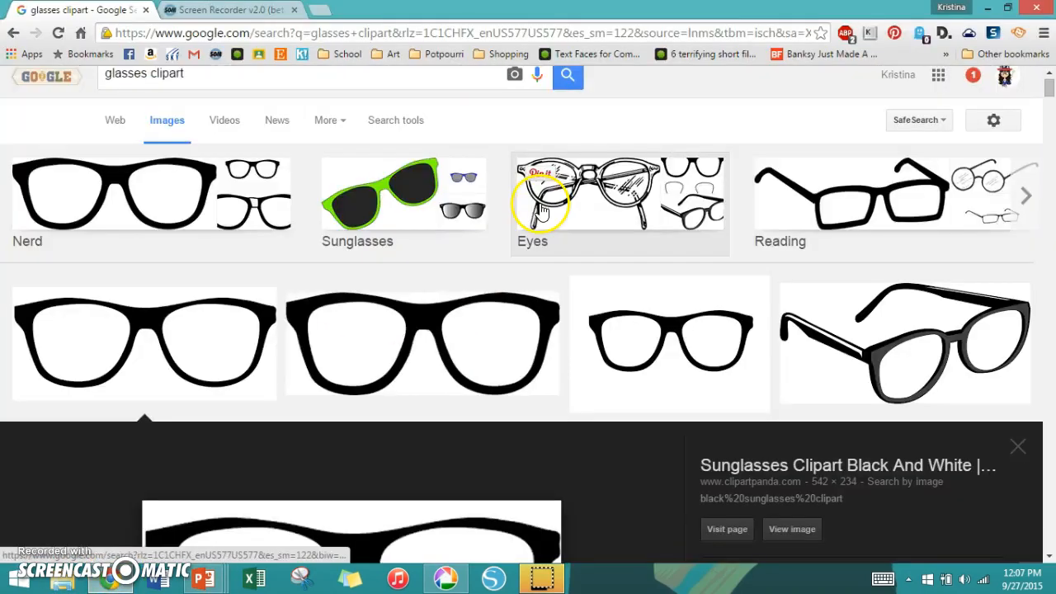
pyautogui.click(392, 122)
pyautogui.click(177, 163)
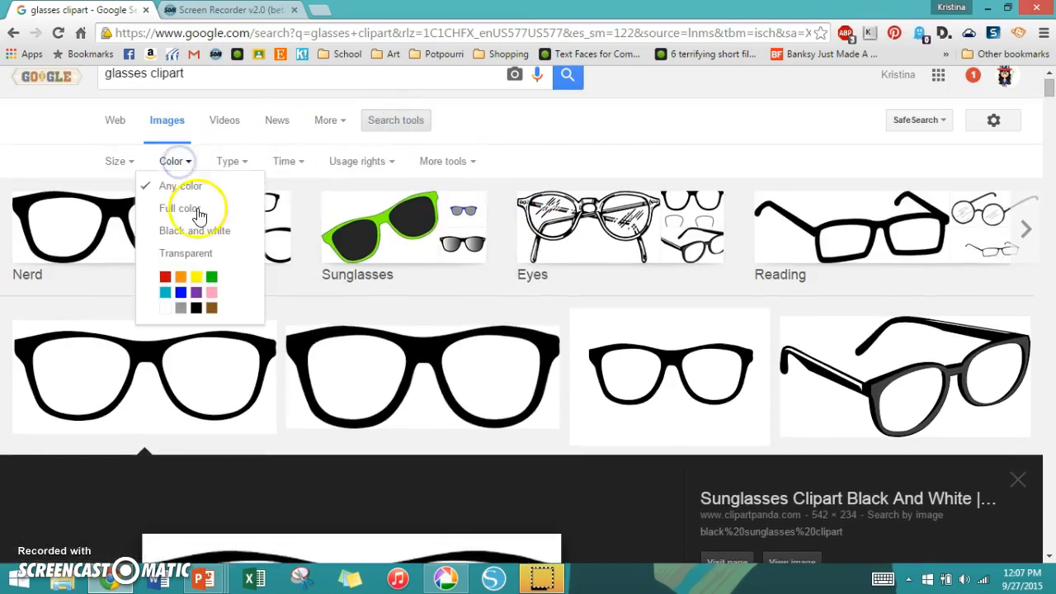
pyautogui.click(197, 255)
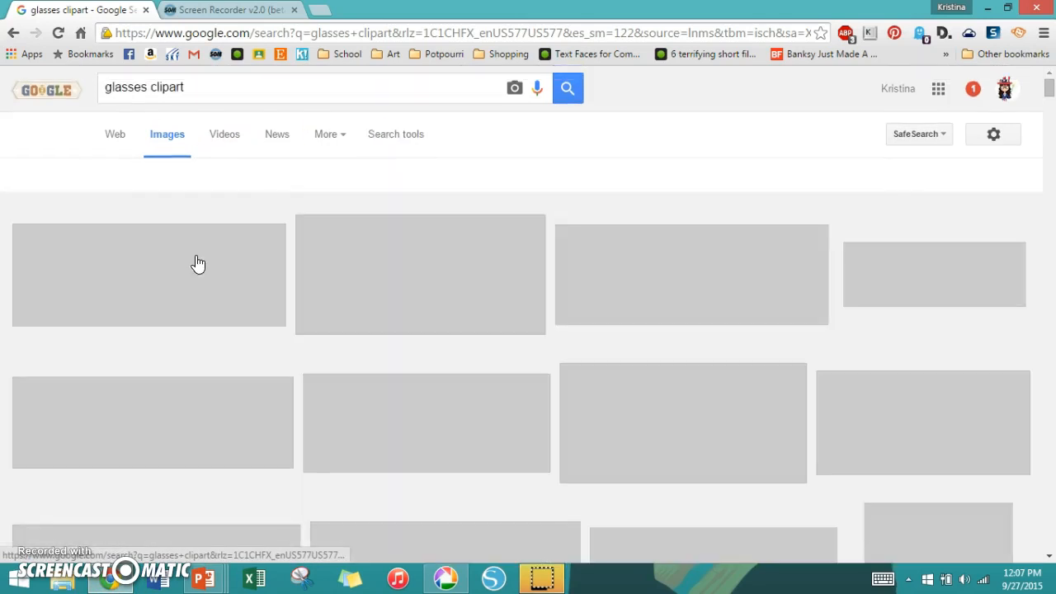
pyautogui.scroll(-5, 667, 420)
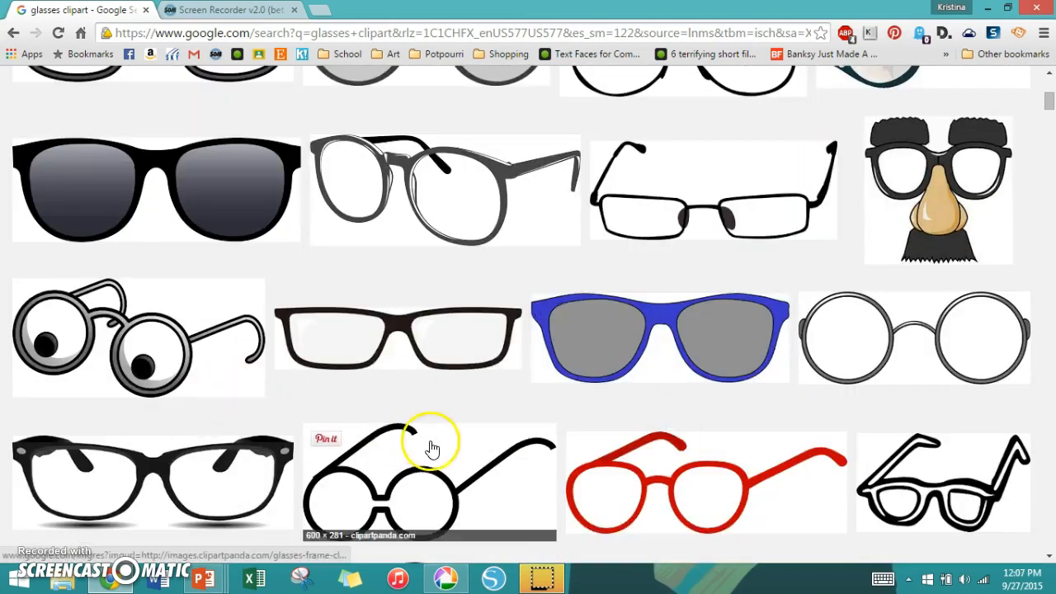
pyautogui.scroll(-4, 429, 439)
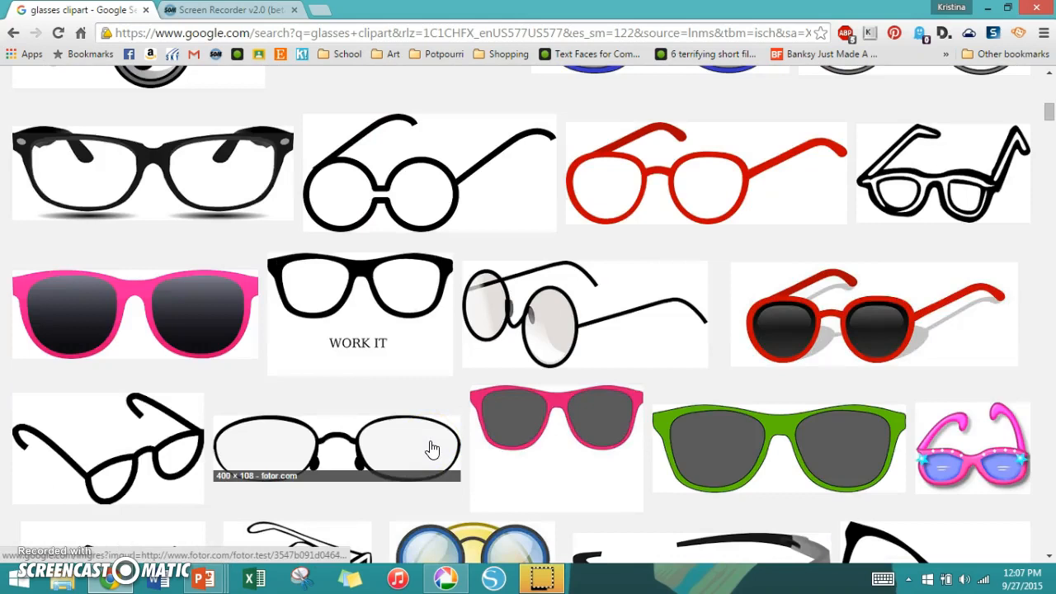
pyautogui.scroll(10, 437, 441)
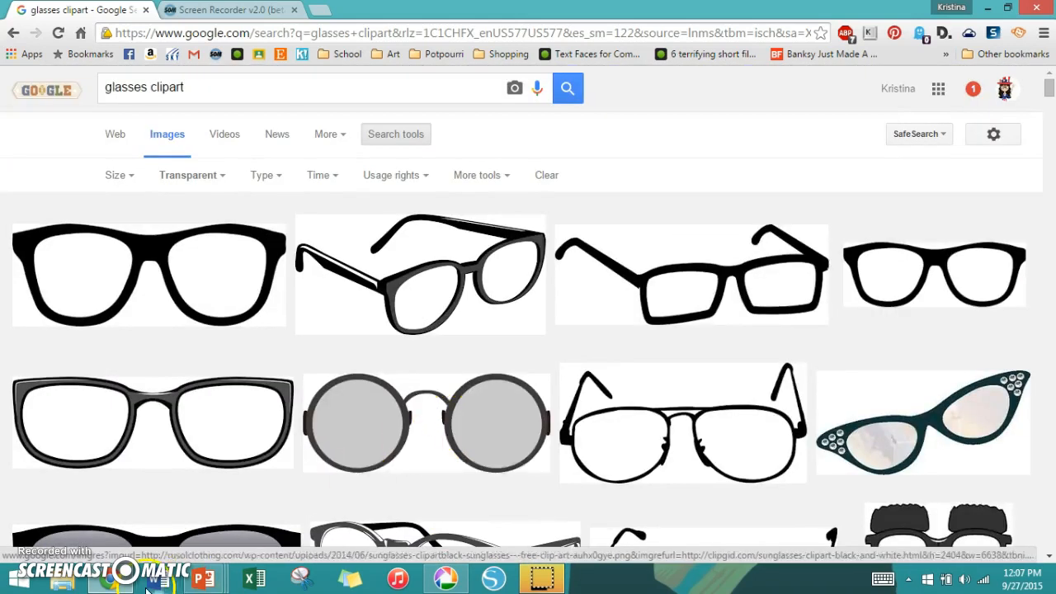
# - Switch to Presentation4 in PowerPoint, paste the copied glasses as a picture and move it over the character's lower face
pyautogui.moveTo(203, 580)
pyautogui.click(405, 520)
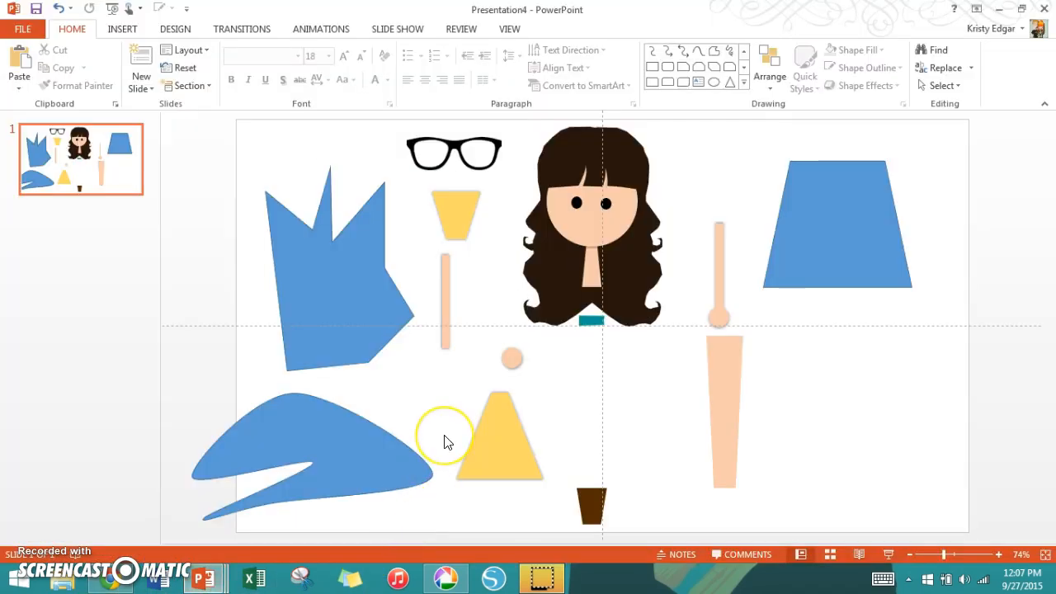
pyautogui.hotkey('ctrl', 'v')
pyautogui.click(295, 141)
pyautogui.click(331, 186)
pyautogui.moveTo(606, 323); pyautogui.dragTo(487, 208)
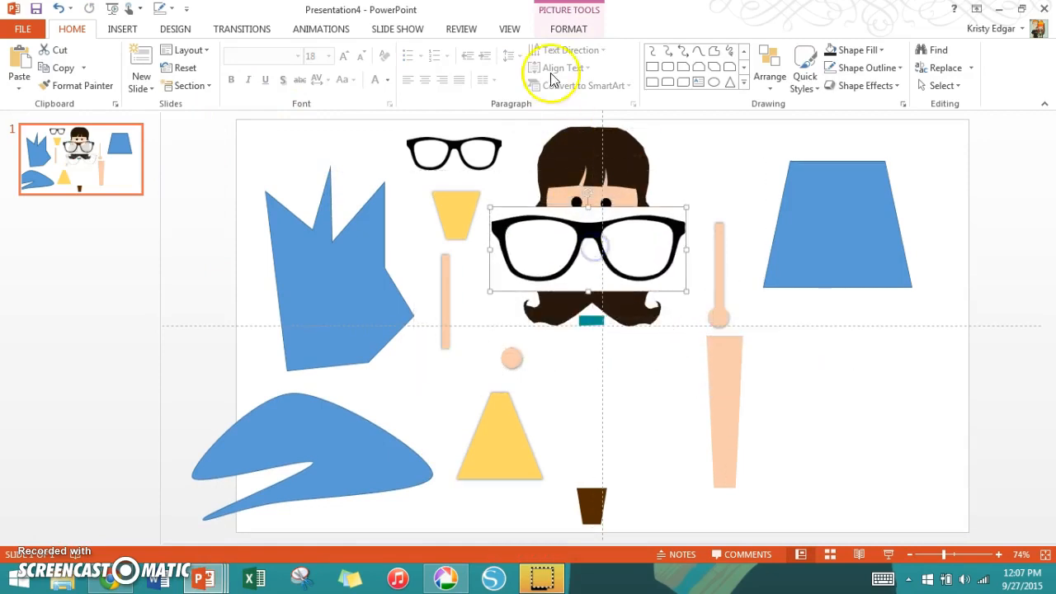
# - Remove the background of the pasted glasses picture, extending the removal area so the whole frame is kept
pyautogui.click(567, 30)
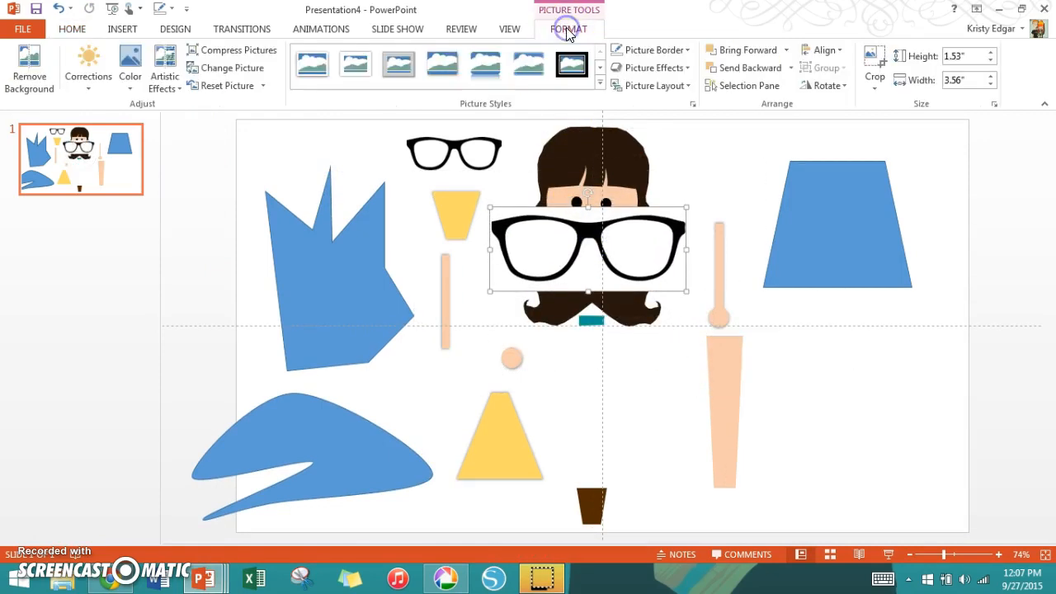
pyautogui.click(29, 70)
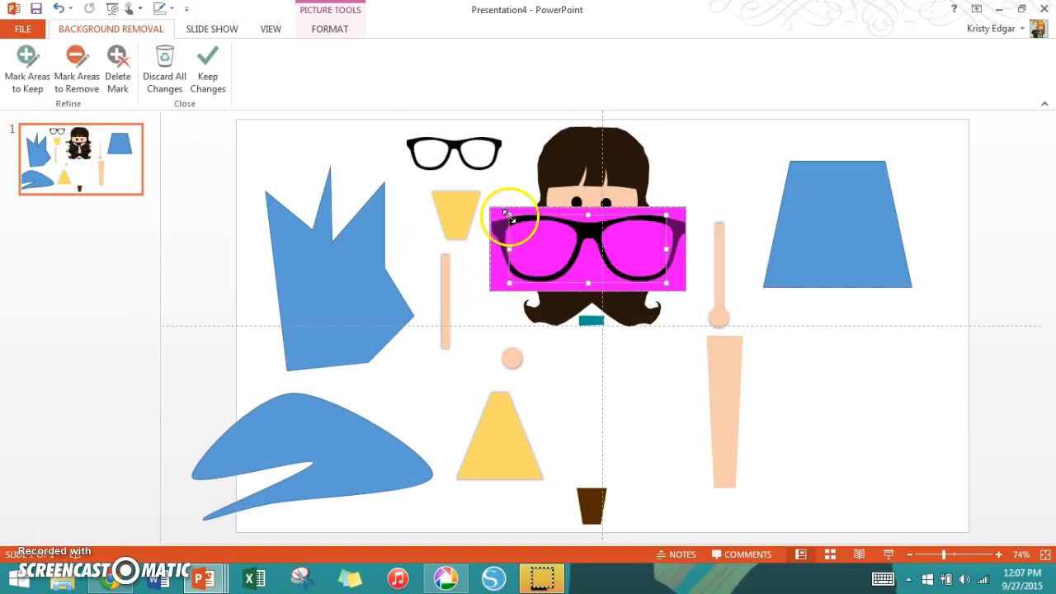
pyautogui.moveTo(485, 204); pyautogui.dragTo(486, 205)
pyautogui.moveTo(664, 284); pyautogui.dragTo(695, 300)
pyautogui.click(853, 412)
pyautogui.click(623, 258)
pyautogui.click(623, 258)
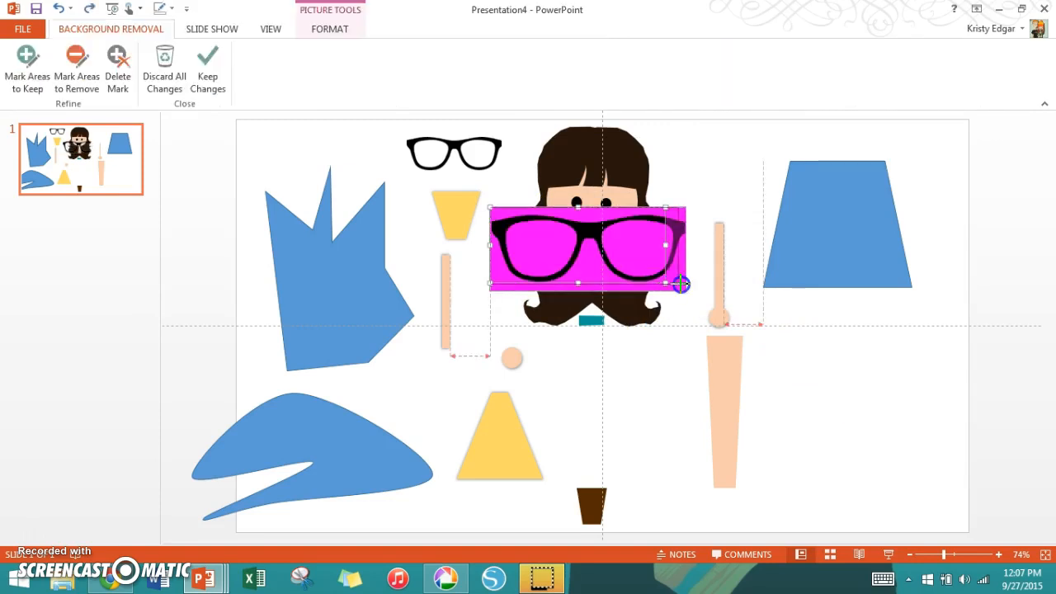
pyautogui.moveTo(685, 284); pyautogui.dragTo(685, 285)
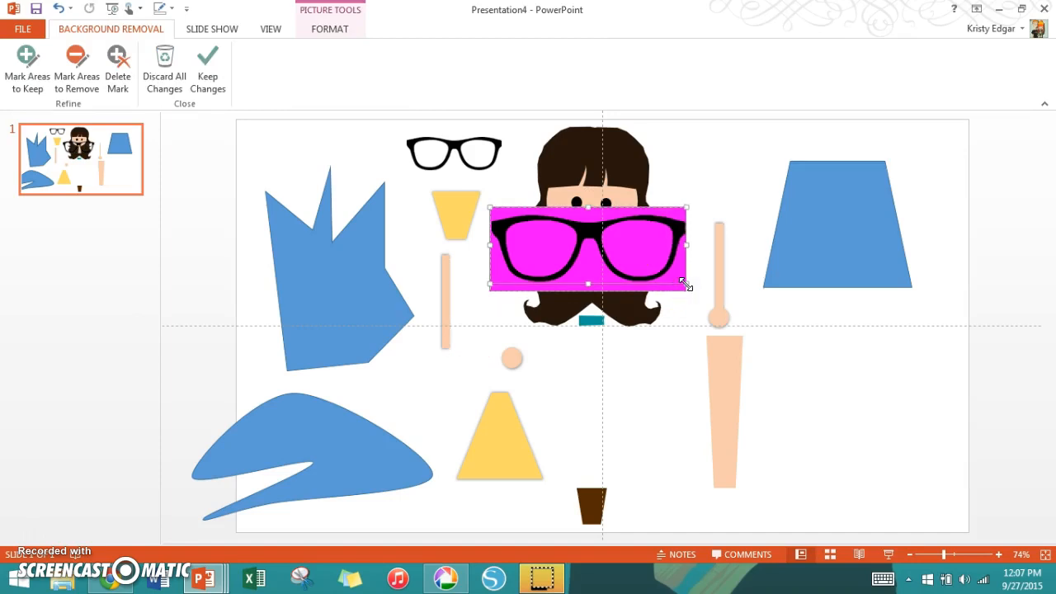
pyautogui.click(828, 400)
# - Move the cut-out glasses off the face to the space below the blue trapezoid and delete them
pyautogui.moveTo(586, 231); pyautogui.dragTo(866, 344)
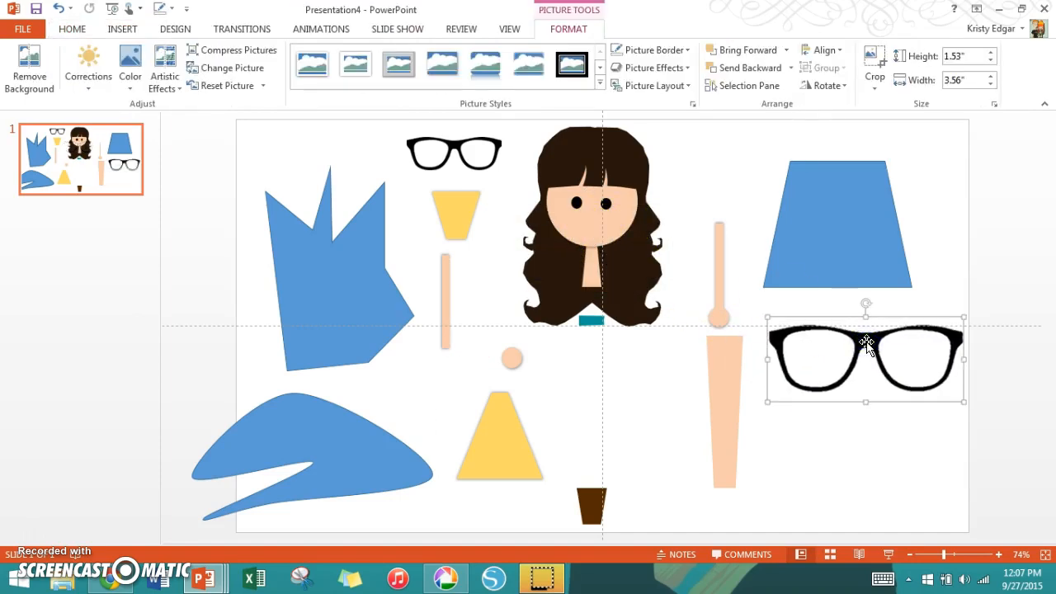
pyautogui.press('Delete')
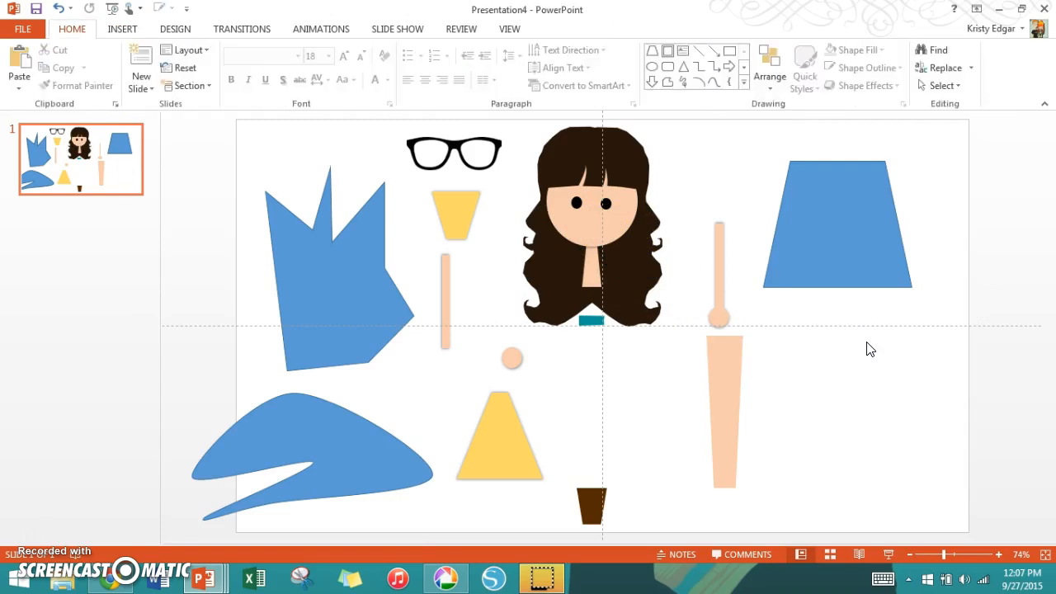
# - Set the character's face shape to No Shadow
pyautogui.click(596, 235)
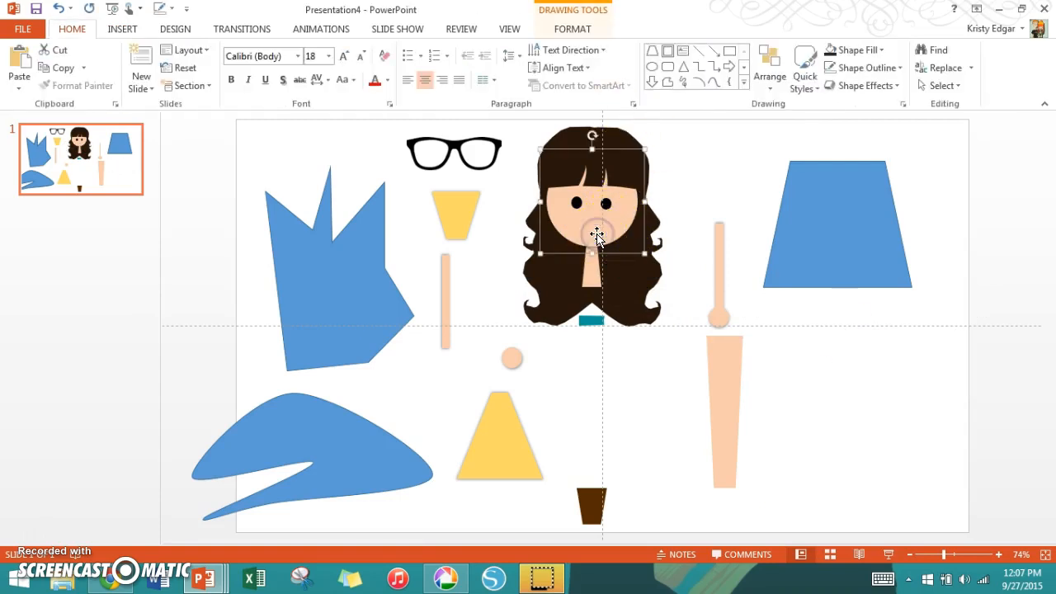
pyautogui.click(596, 234)
pyautogui.click(628, 283)
pyautogui.click(607, 238)
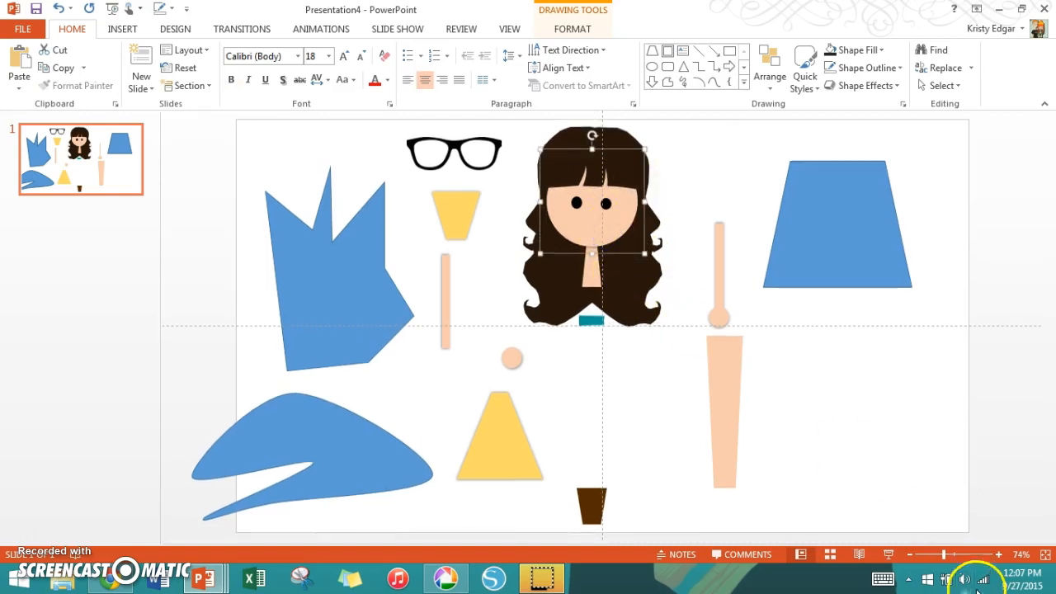
pyautogui.click(961, 553)
pyautogui.click(876, 85)
pyautogui.click(880, 152)
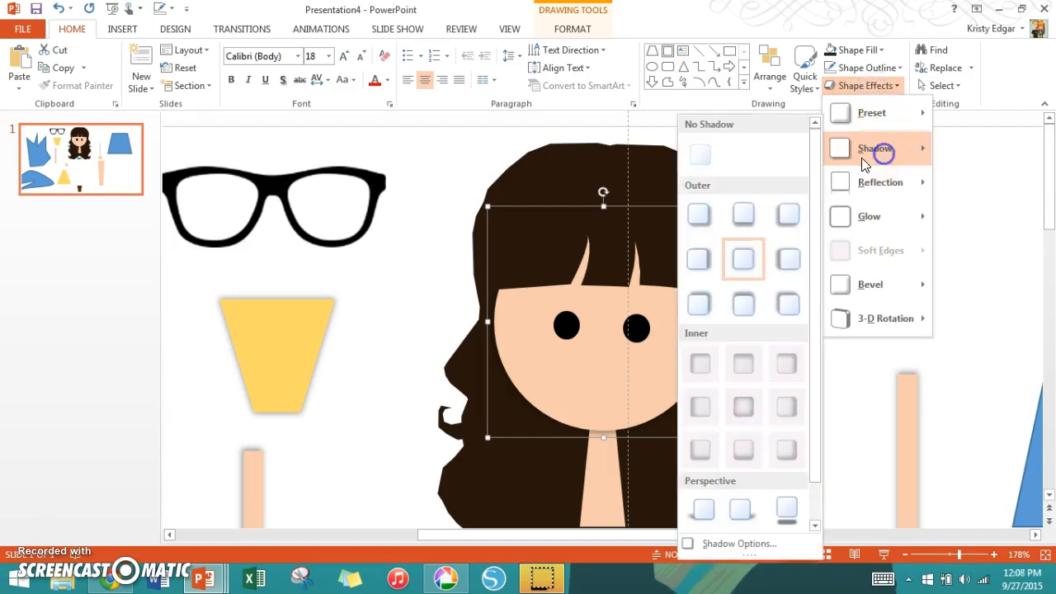
pyautogui.click(700, 155)
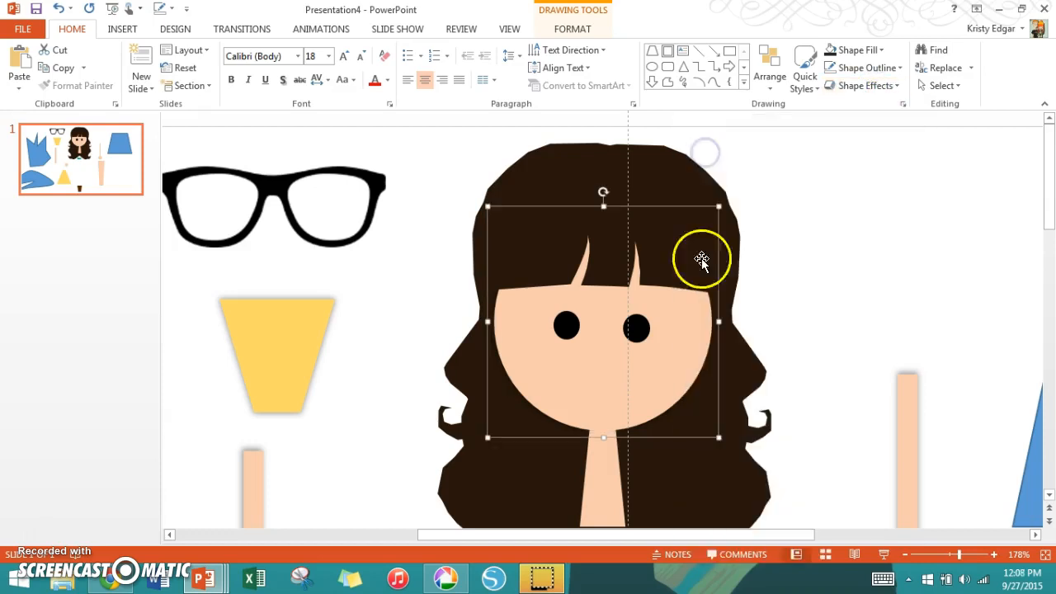
# - Apply the centered outer shadow preset to the character's face shape
pyautogui.click(867, 70)
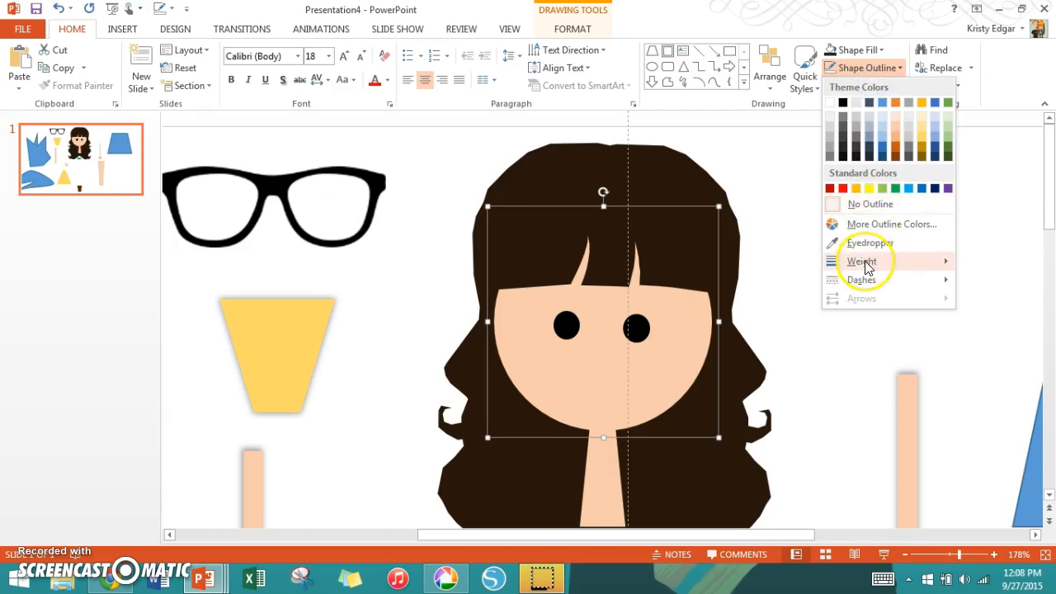
pyautogui.click(860, 15)
pyautogui.click(861, 85)
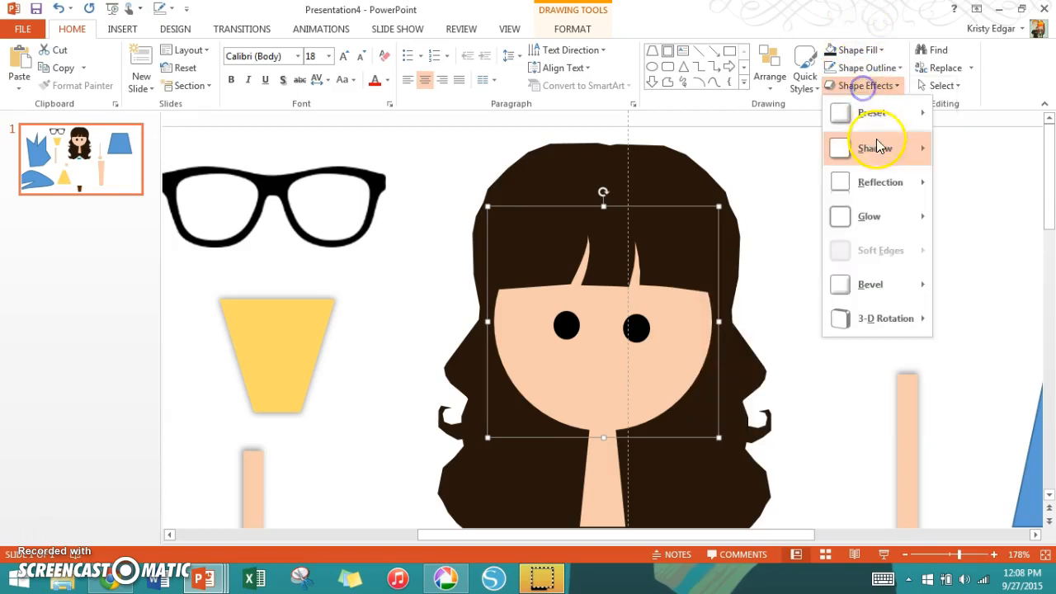
pyautogui.moveTo(877, 148)
pyautogui.click(749, 261)
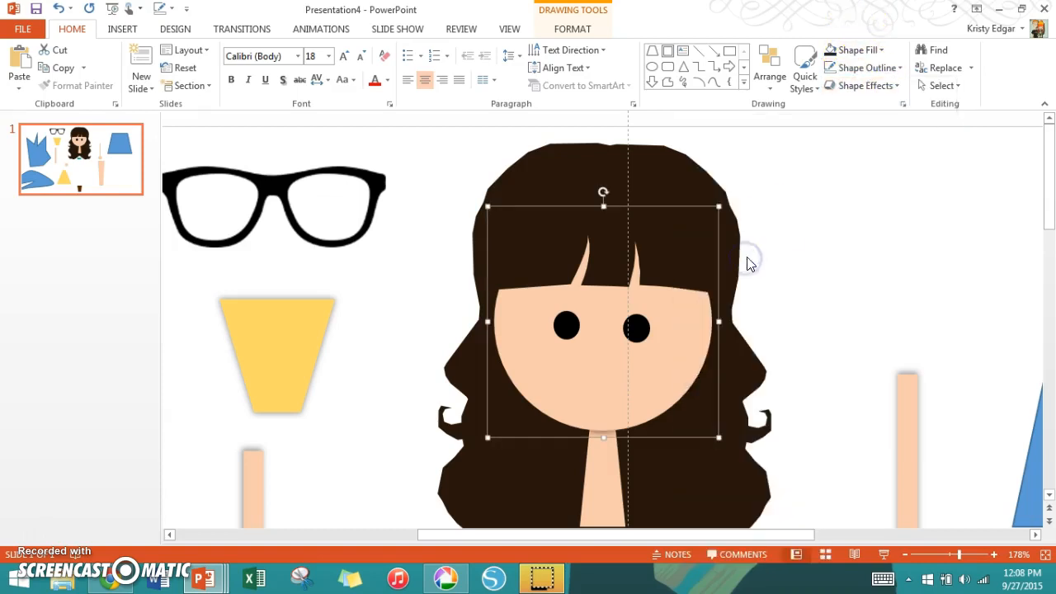
# - Group all the objects on the slide and shift the group slightly to the right
pyautogui.click(931, 555)
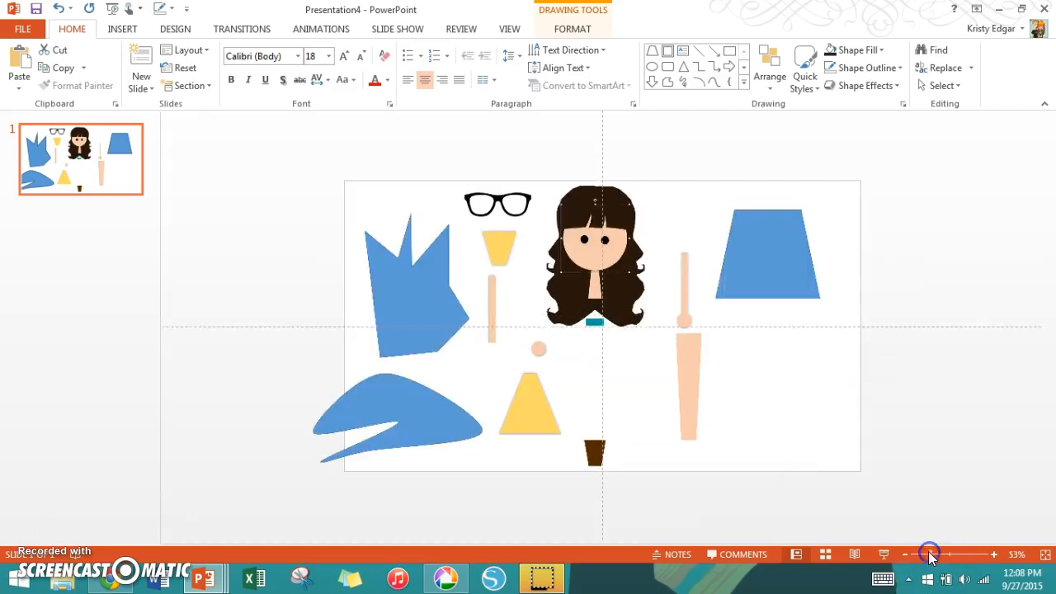
pyautogui.hotkey('ctrl', 'a')
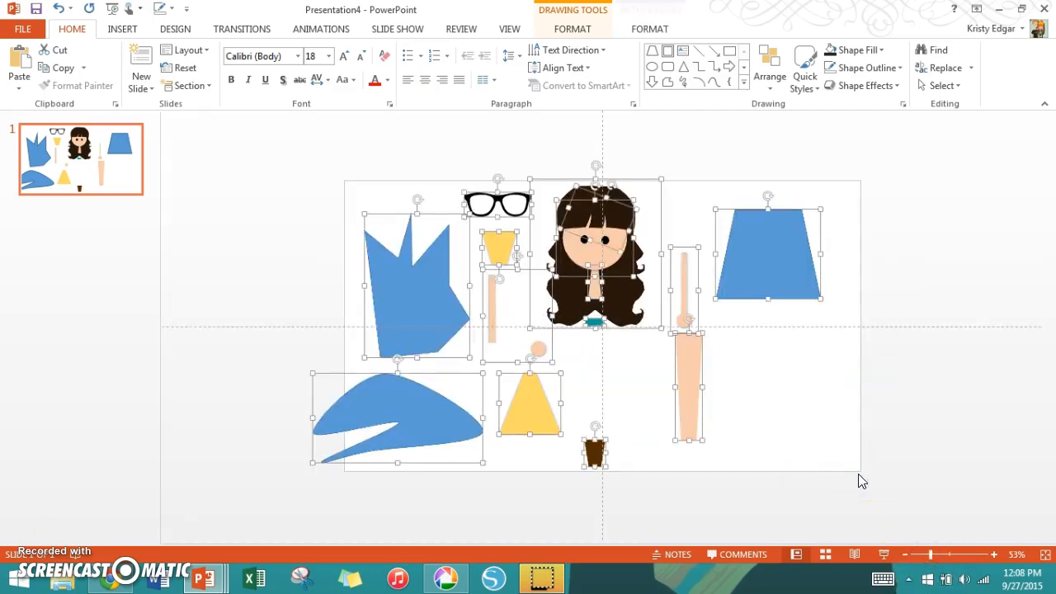
pyautogui.rightClick(767, 263)
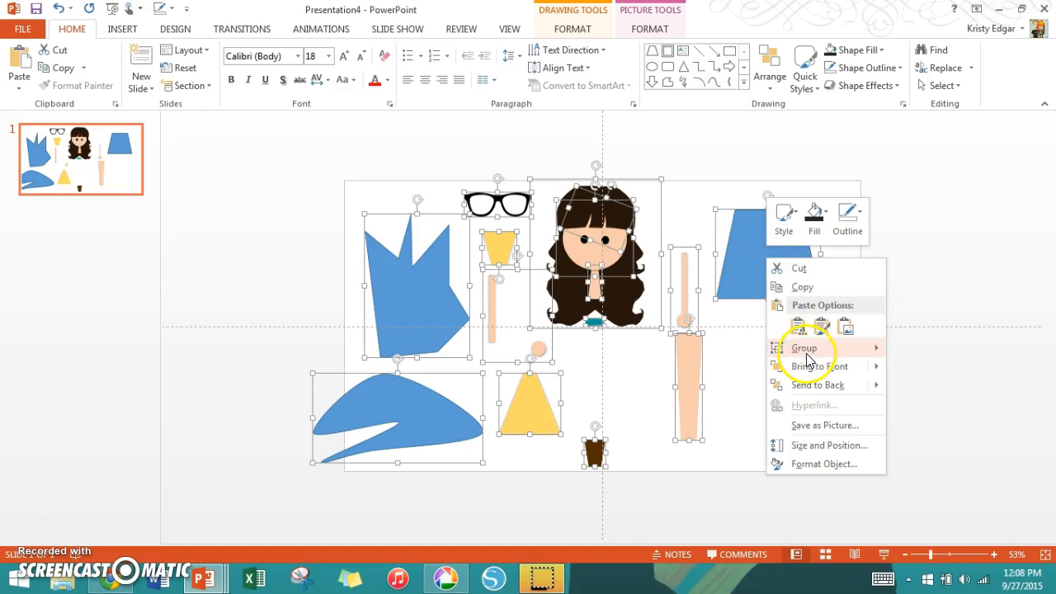
pyautogui.click(894, 349)
pyautogui.click(580, 231)
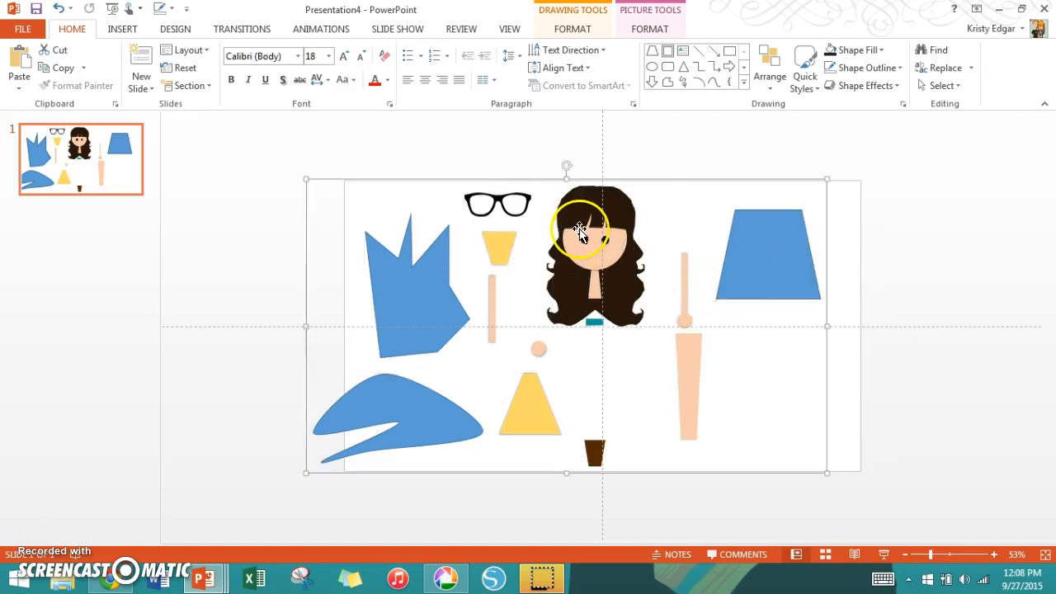
pyautogui.moveTo(580, 231); pyautogui.dragTo(607, 231)
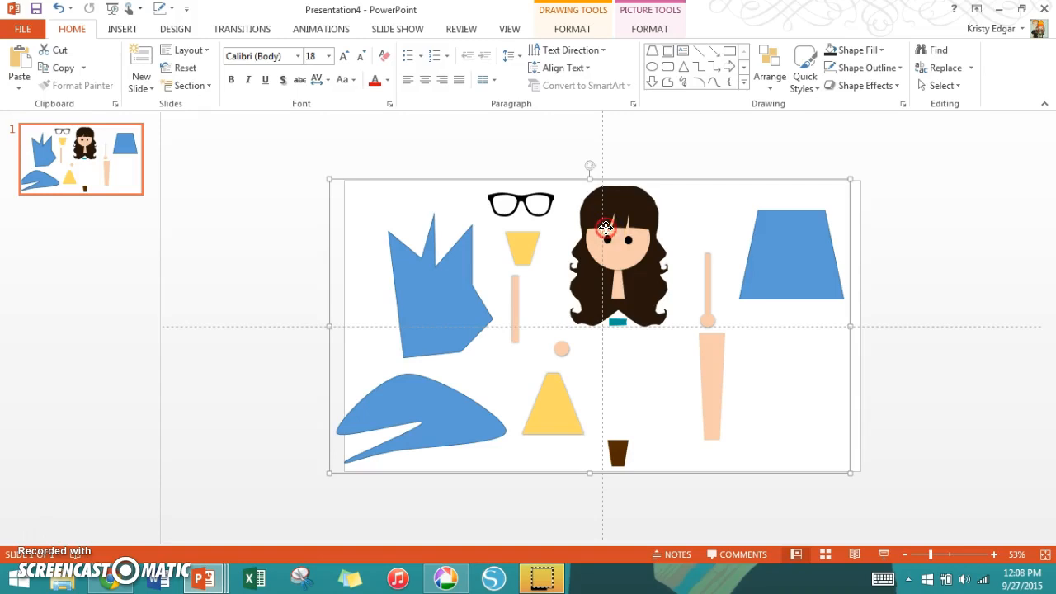
# - Save the grouped artwork as the PNG picture Picture1.png on the Desktop, replacing the existing file
pyautogui.rightClick(607, 231)
pyautogui.click(683, 400)
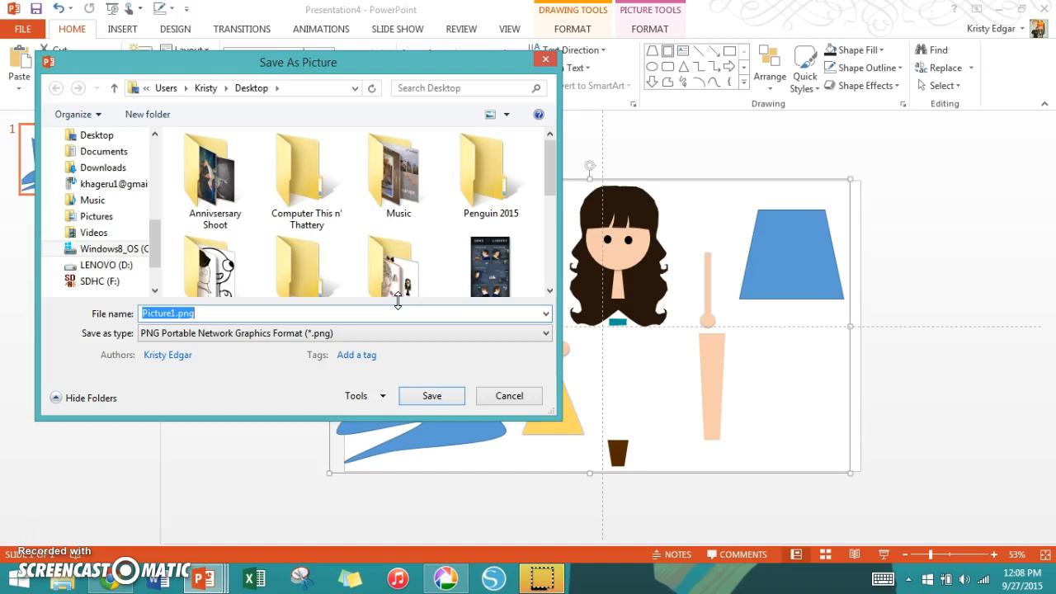
pyautogui.click(433, 398)
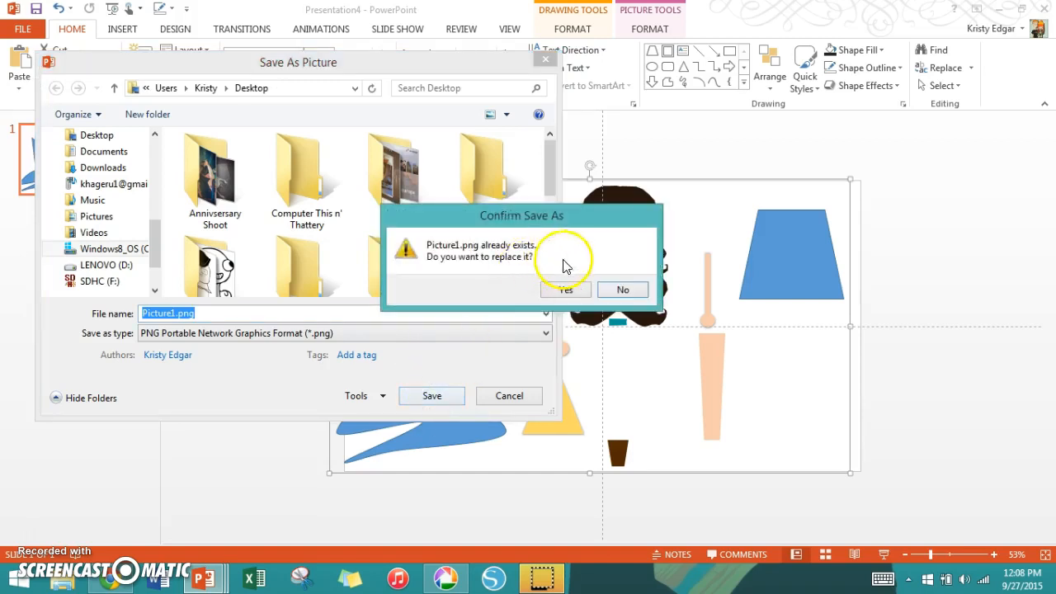
pyautogui.click(565, 288)
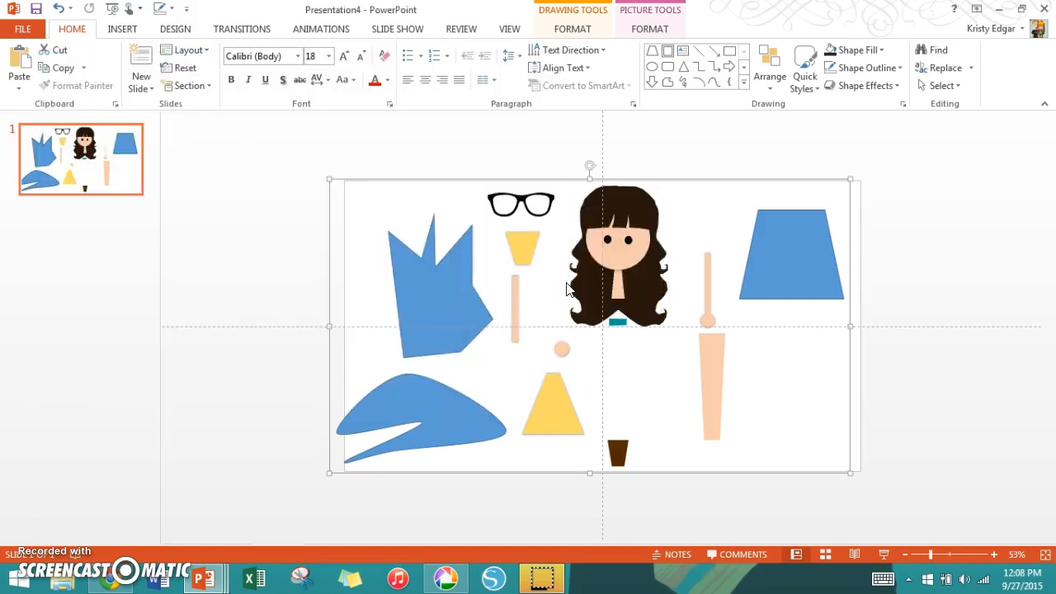